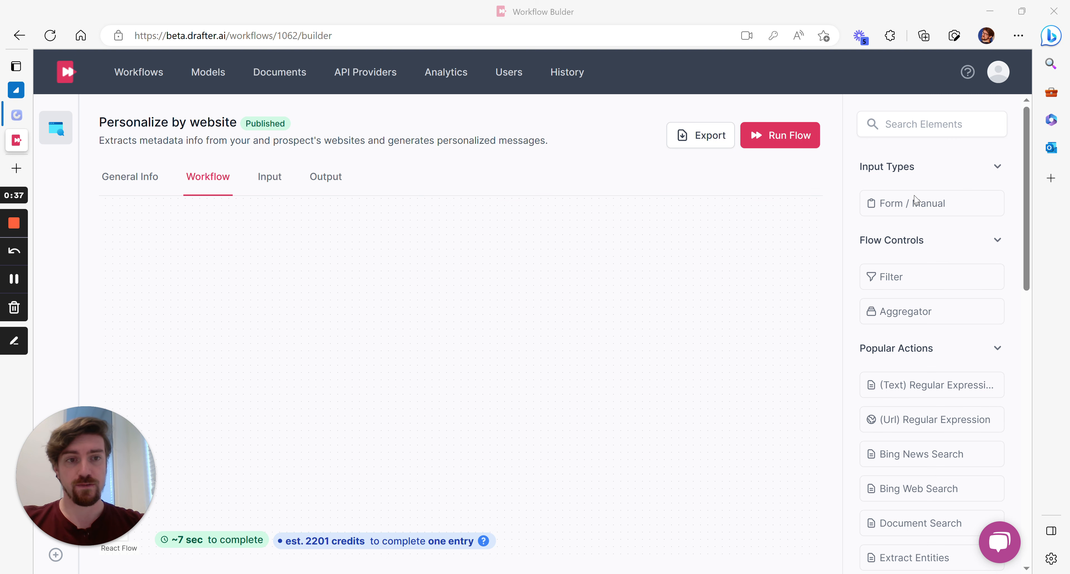
- Place a Form / Manual input block on the canvas and add a Url field named "My website" to its form
left_click_drag(912, 211, 334, 312)
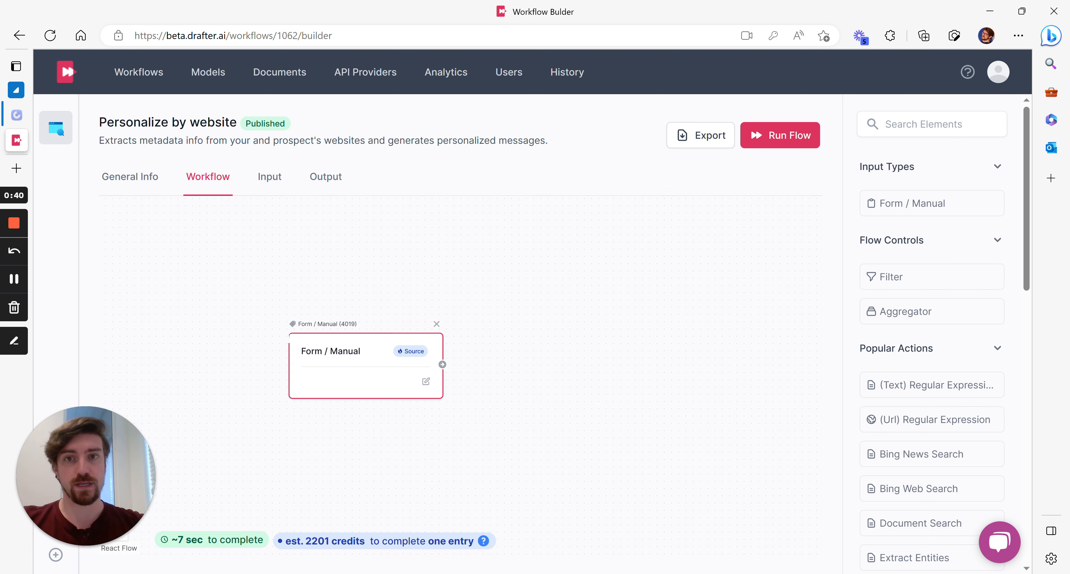
left_click(426, 382)
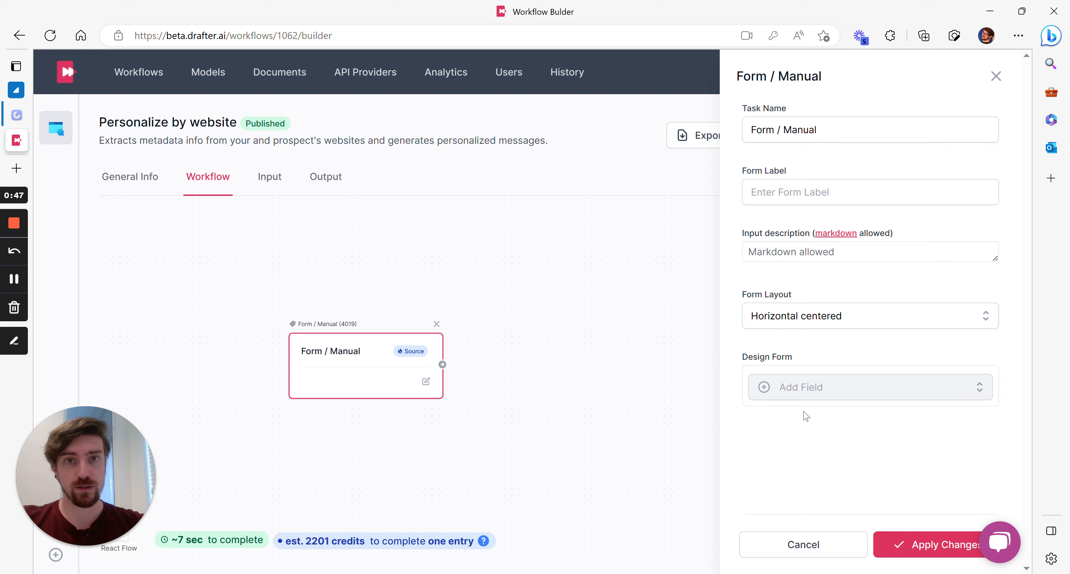
left_click(819, 391)
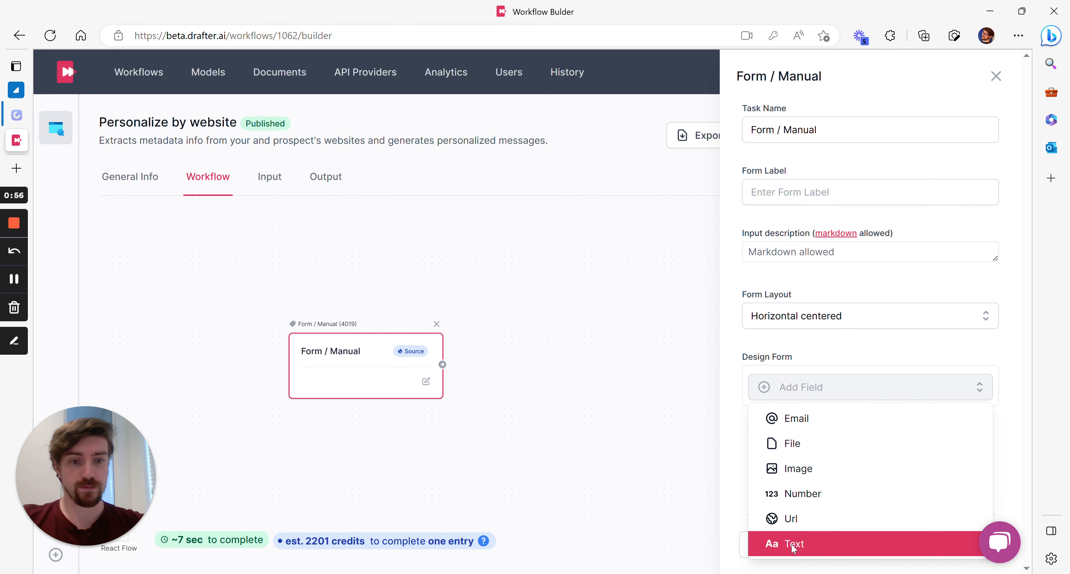
left_click(812, 520)
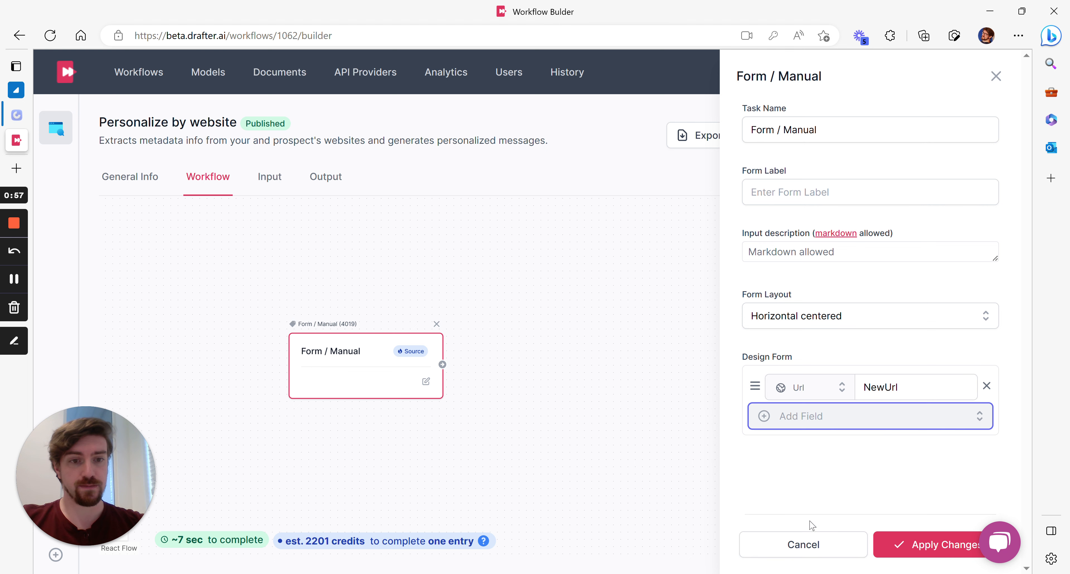
double_click(881, 387)
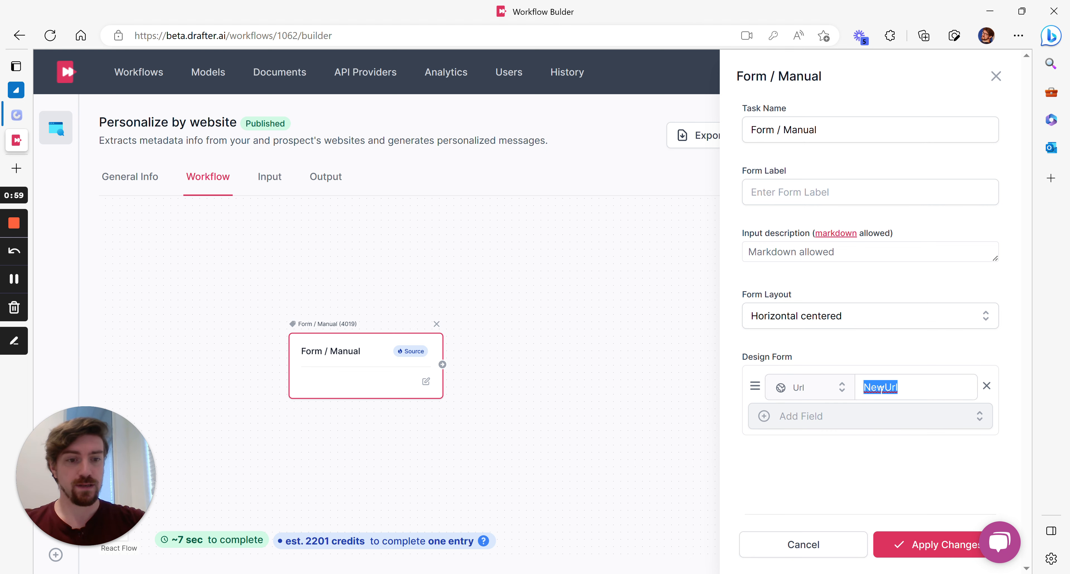
type("My")
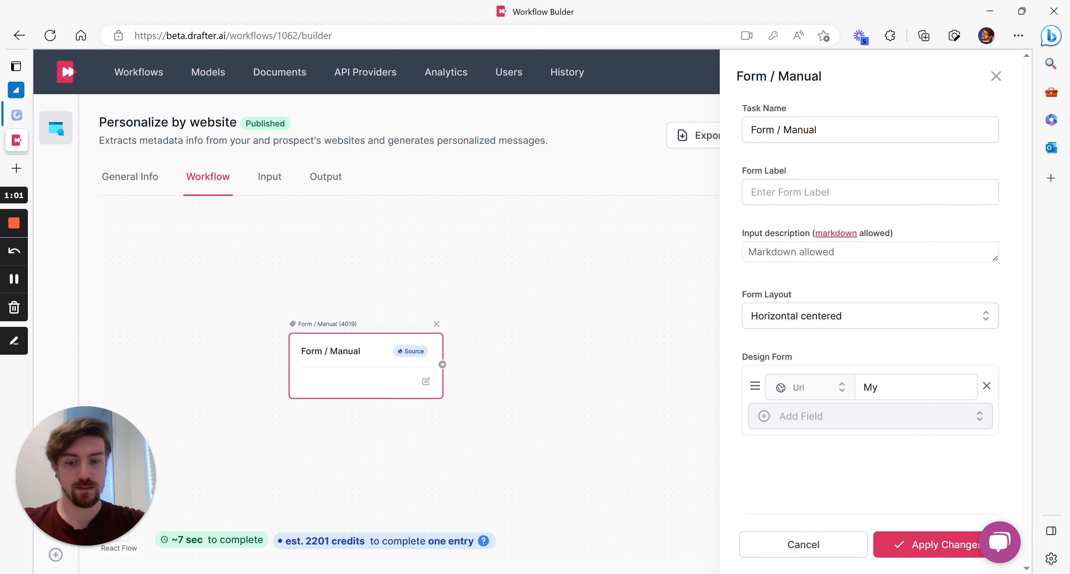
type(" web")
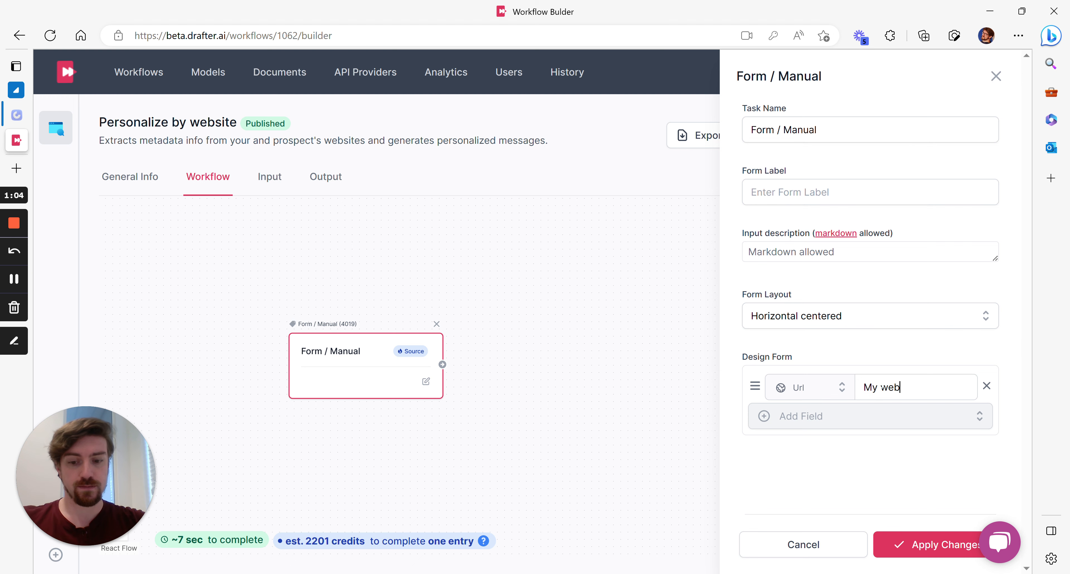
type("site")
- Add a second Url field named "Prospects website" to the form
left_click(877, 415)
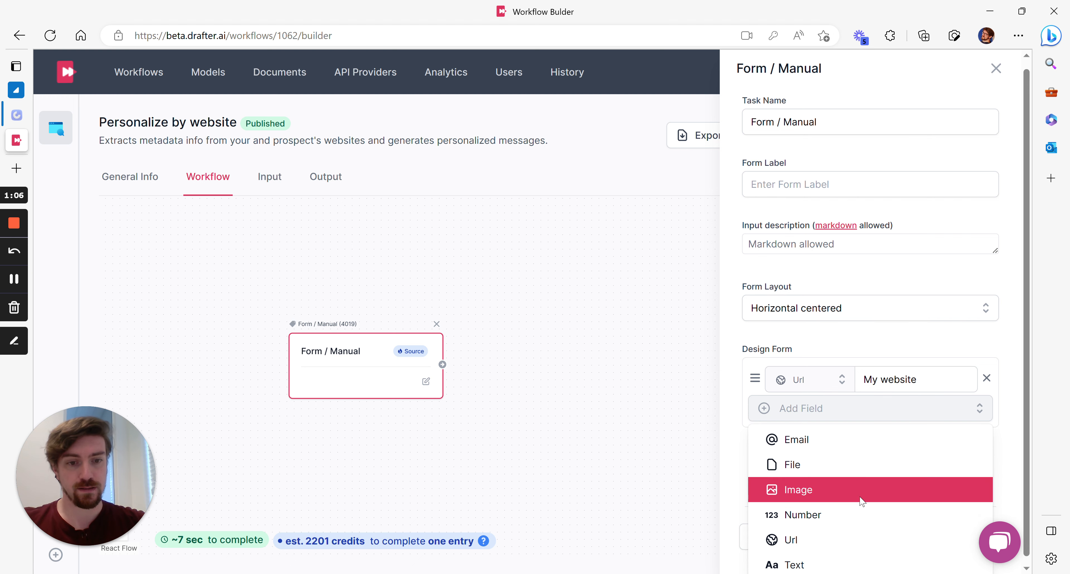
left_click(789, 534)
double_click(881, 416)
type("Prospect")
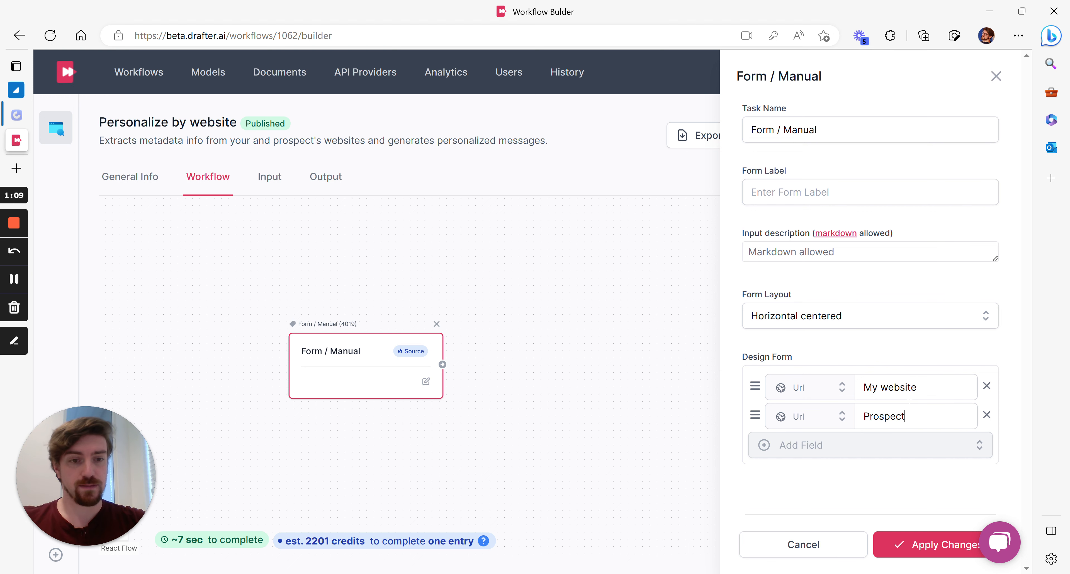
type("s website")
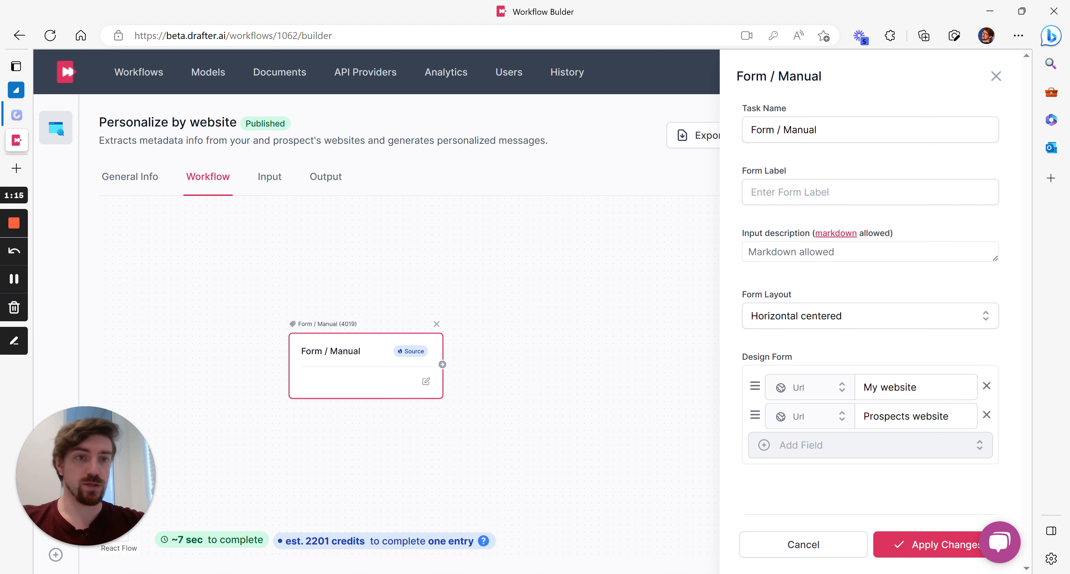
- Set the form label to "Enter websites to get started" and apply the form block's changes
left_click(871, 192)
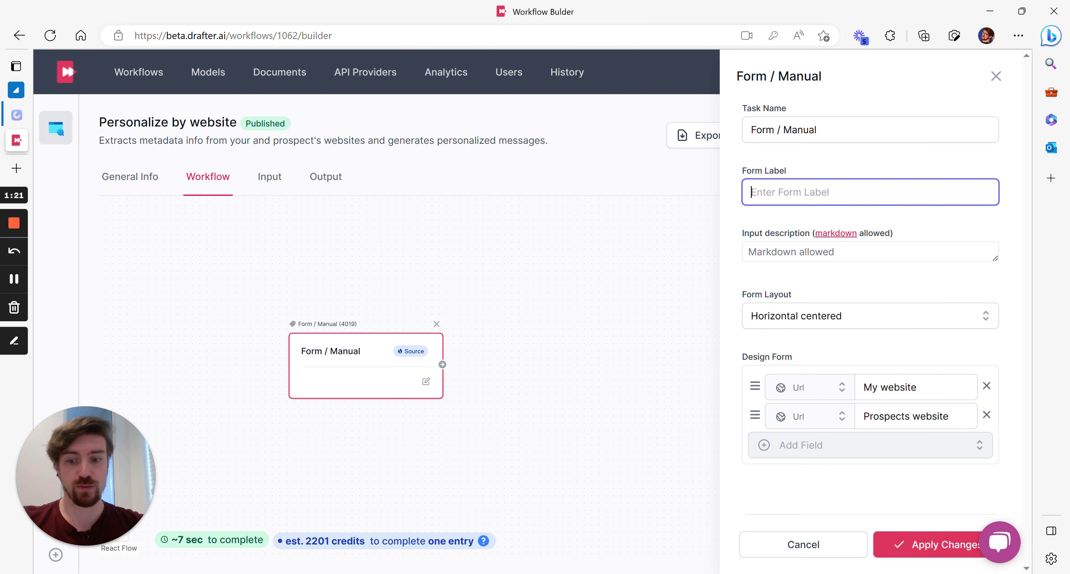
type("Enter websites to get started")
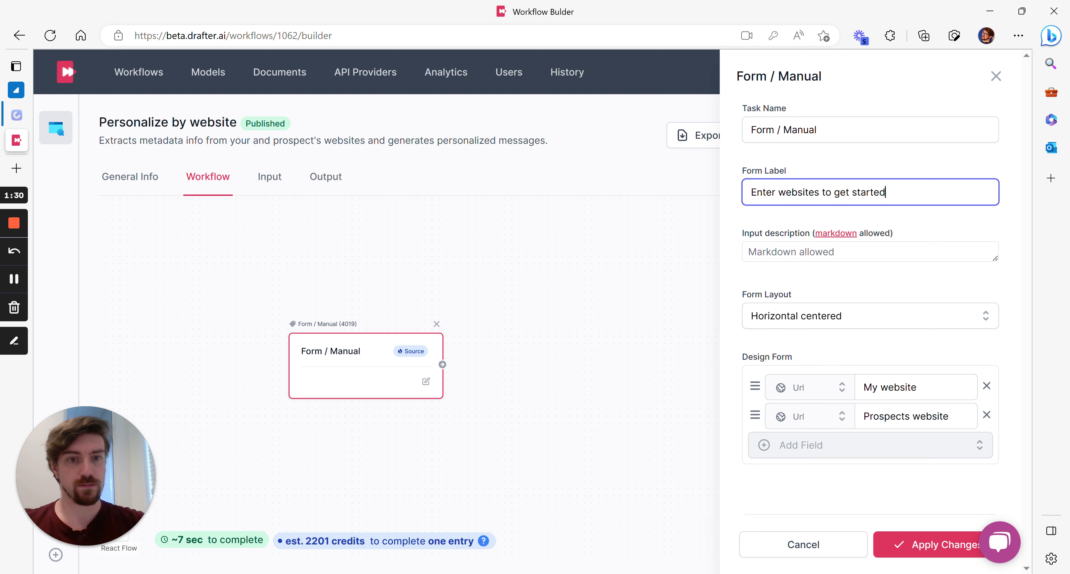
left_click(871, 277)
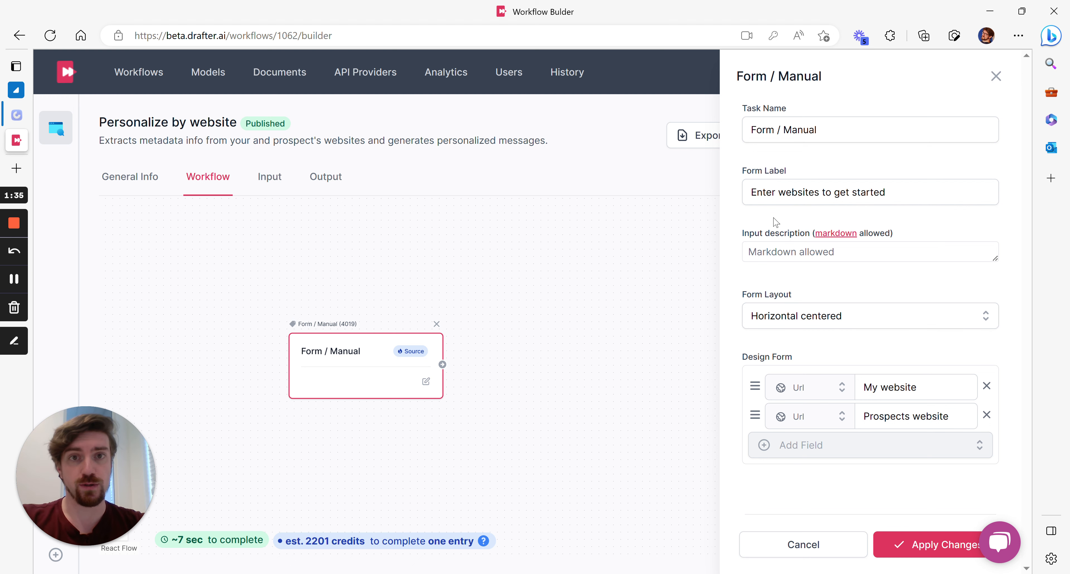
left_click(902, 544)
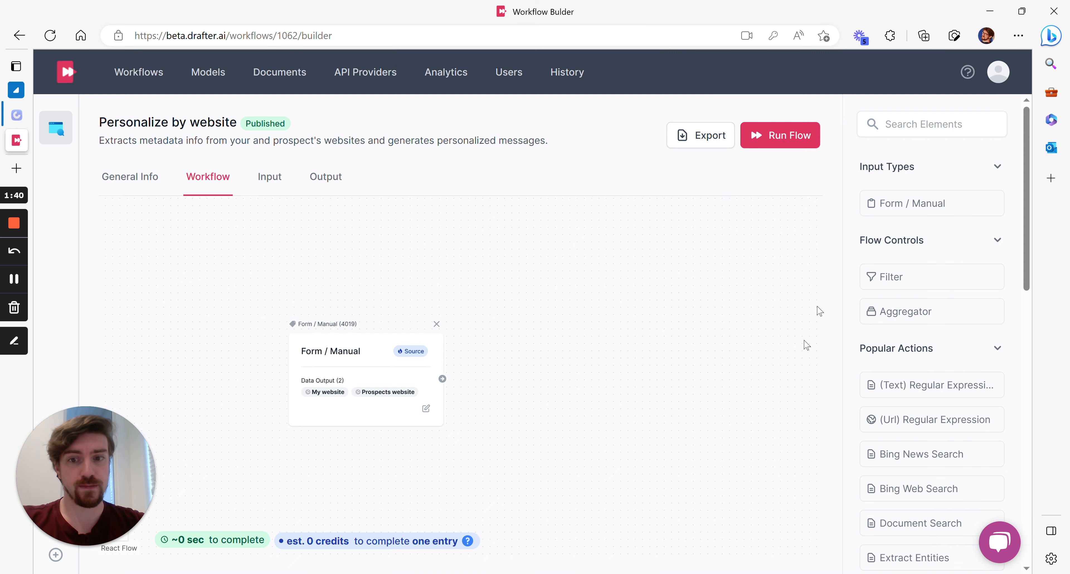
- Find the Get URL Data action, place it beside the form block and connect the form's output to it
left_click(947, 128)
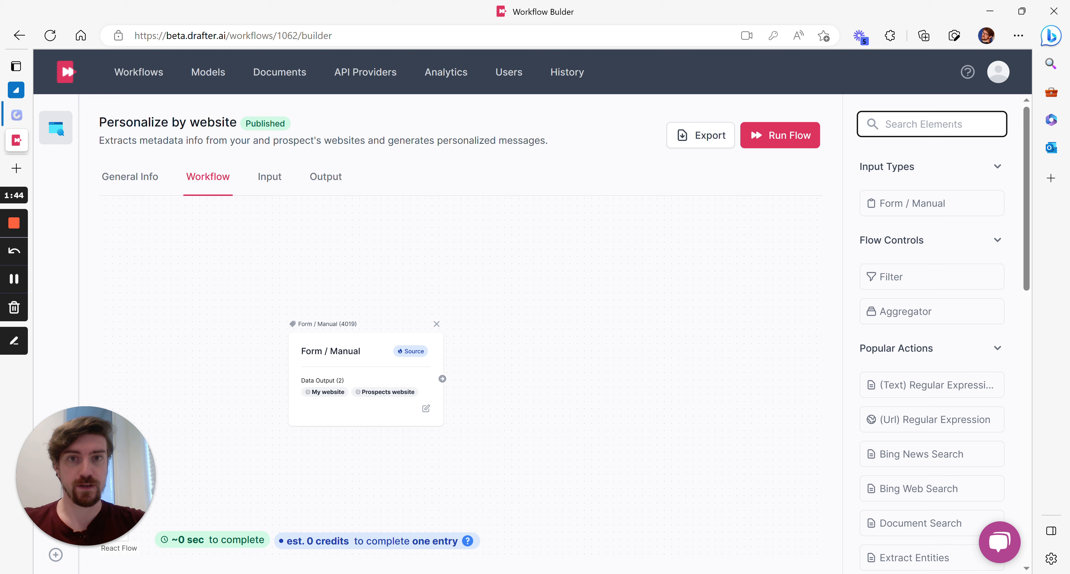
type("Get")
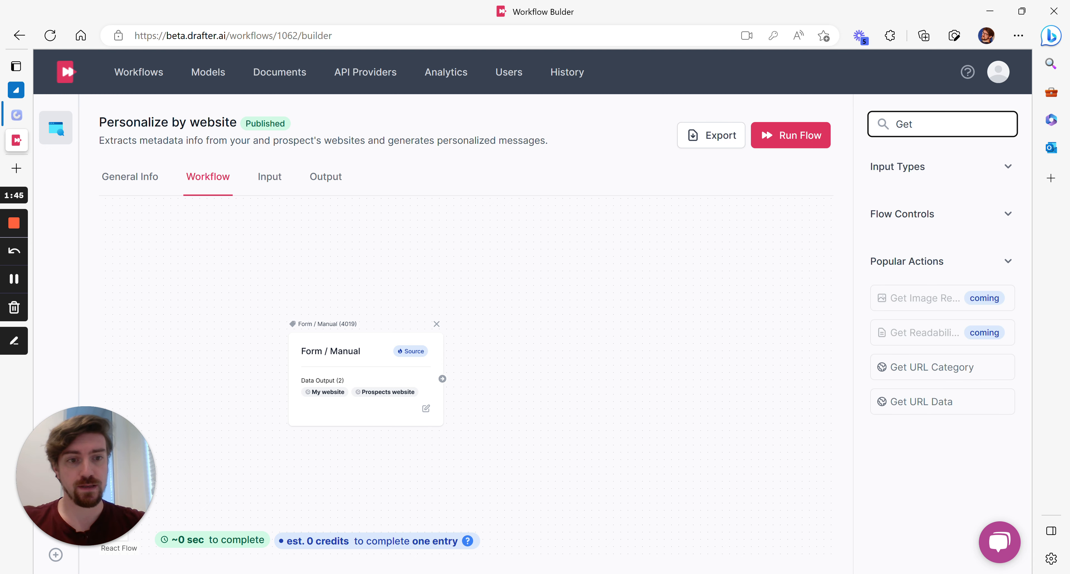
left_click_drag(930, 402, 472, 338)
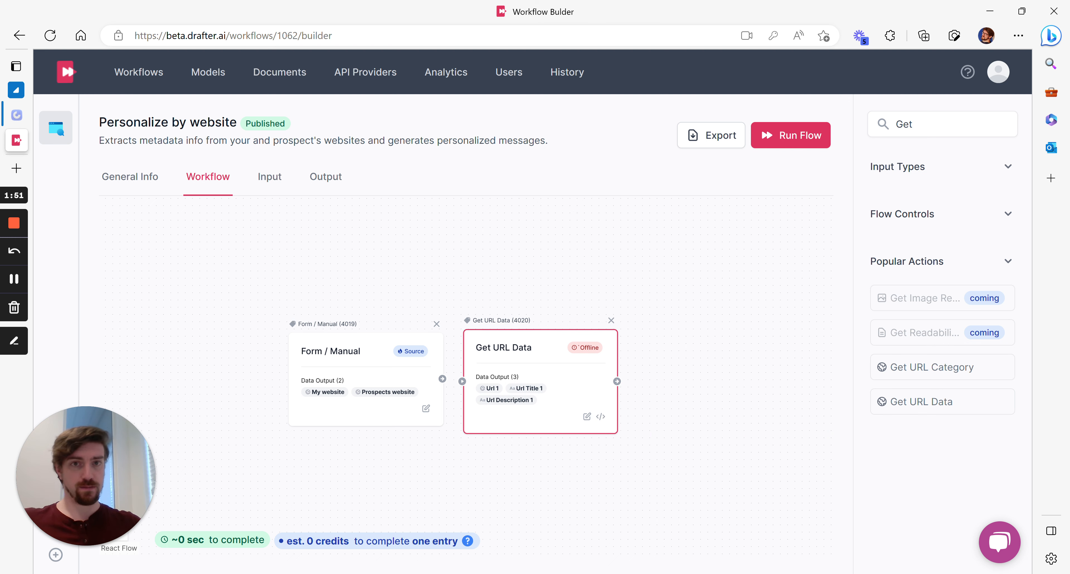
left_click_drag(442, 379, 462, 381)
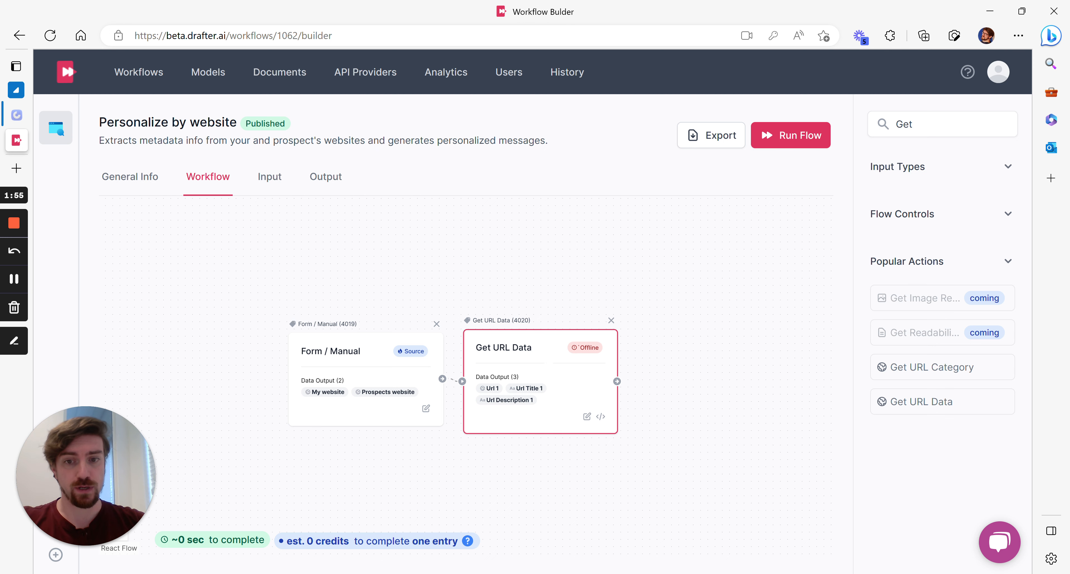
- Set the Get URL Data block's data input to My website and remove its Url 1 output
left_click(583, 415)
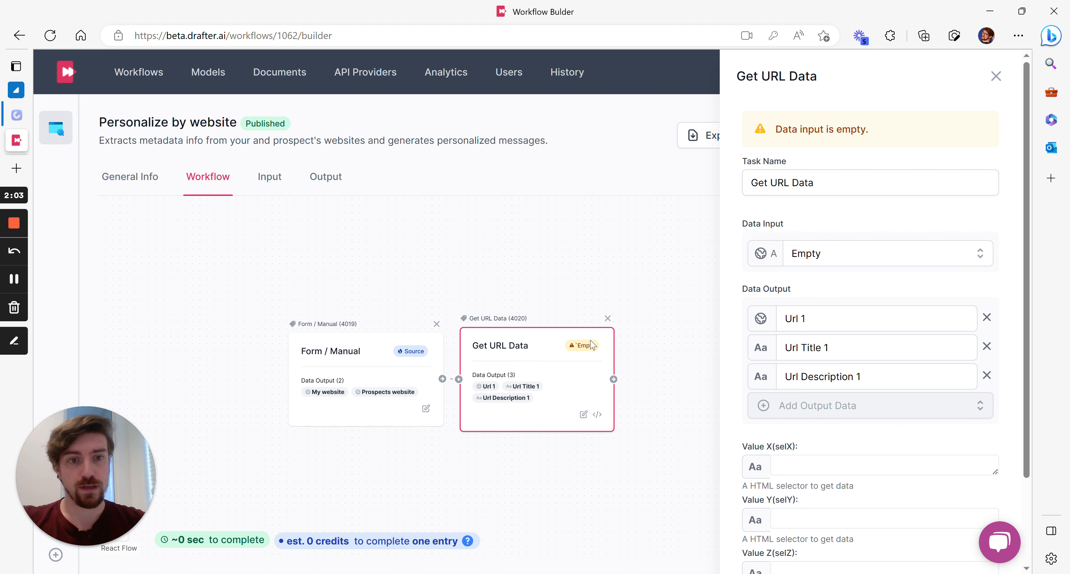
left_click(901, 260)
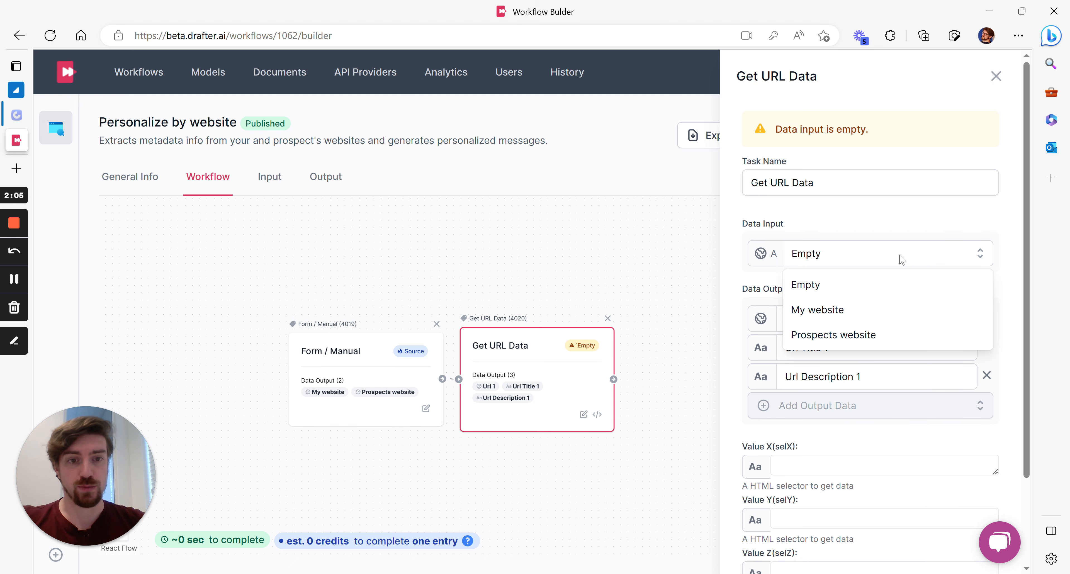
left_click(847, 308)
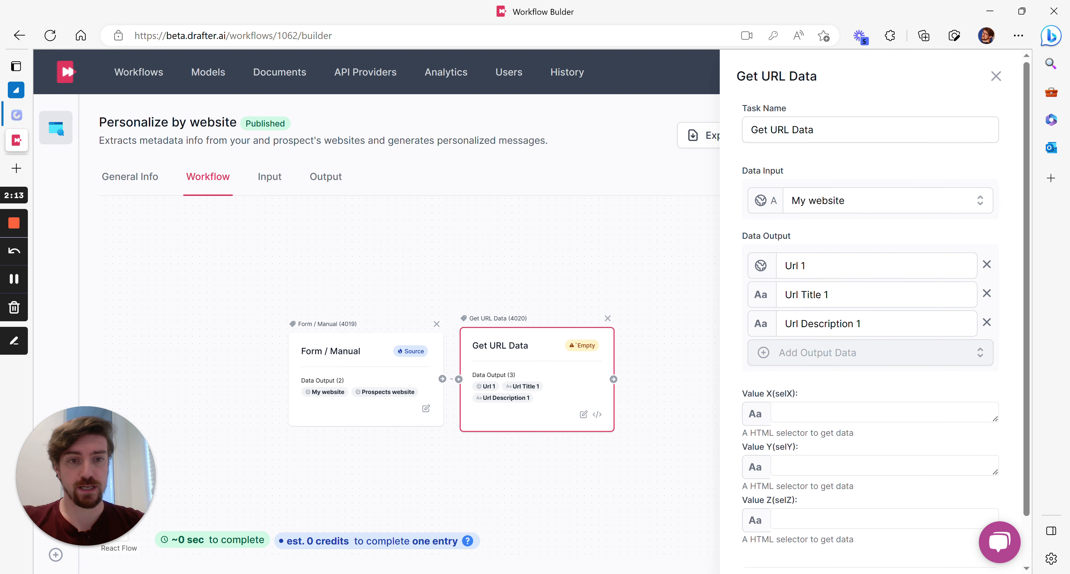
left_click(988, 265)
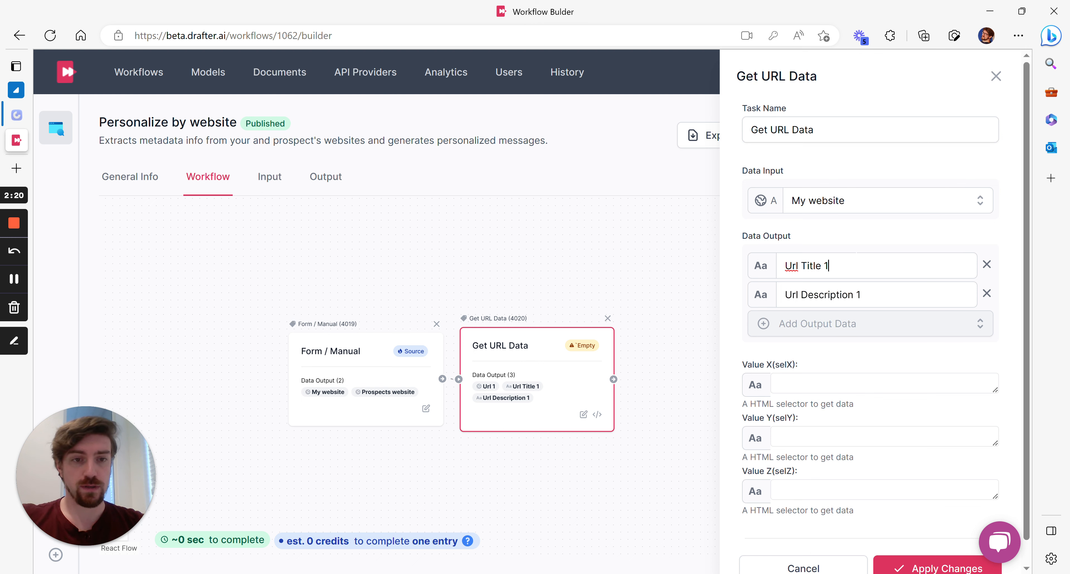
- Rename the block's Url Title 1 output to "My Url Title"
left_click_drag(829, 266, 810, 265)
left_click(786, 266)
type("My")
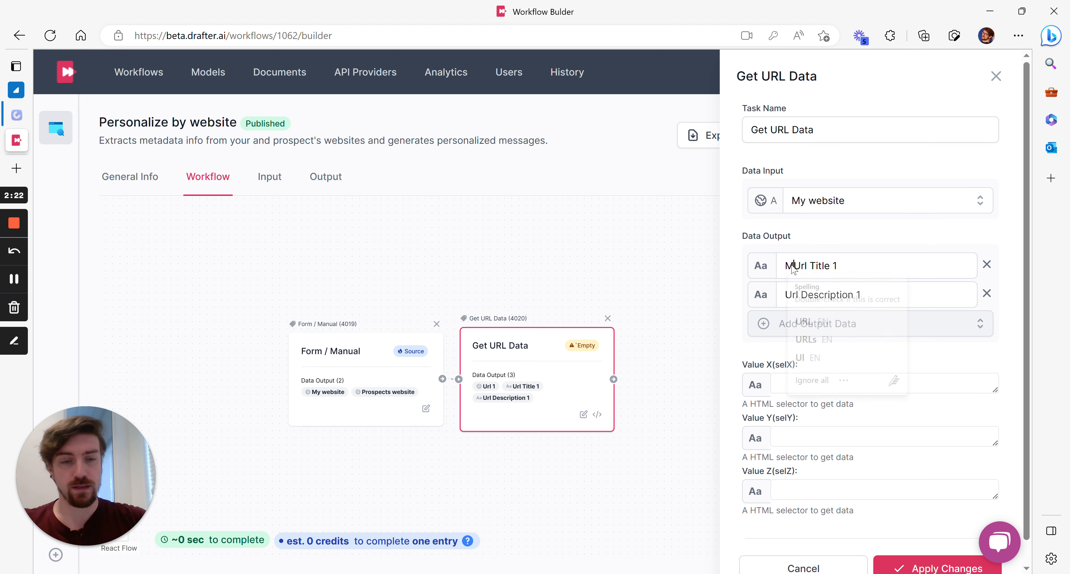
key("End")
key("BackSpace")
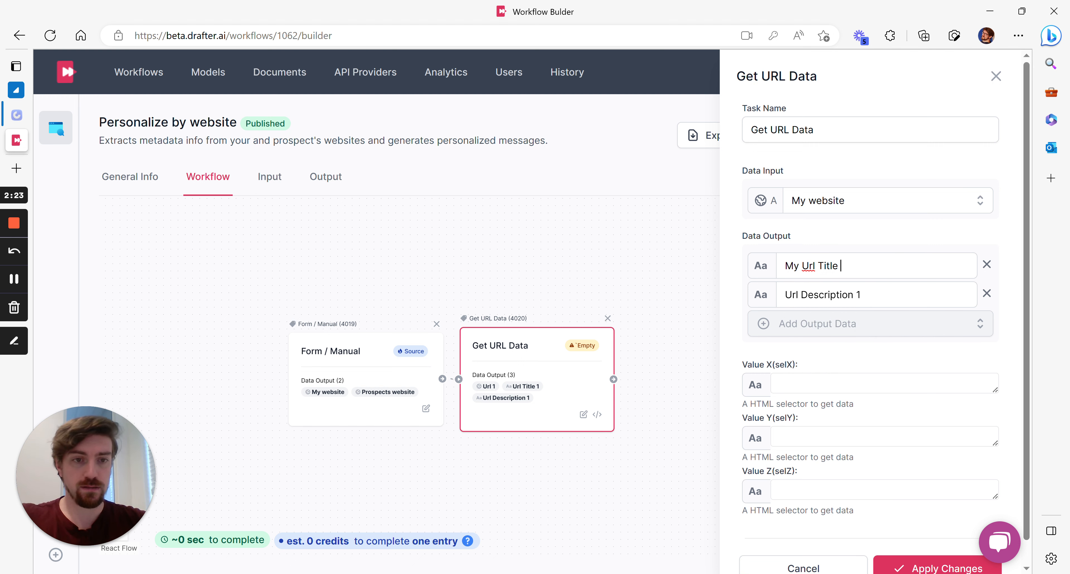
- Rename the Url Description 1 output to "My Url Description" and apply the block's changes
left_click(785, 294)
type("My")
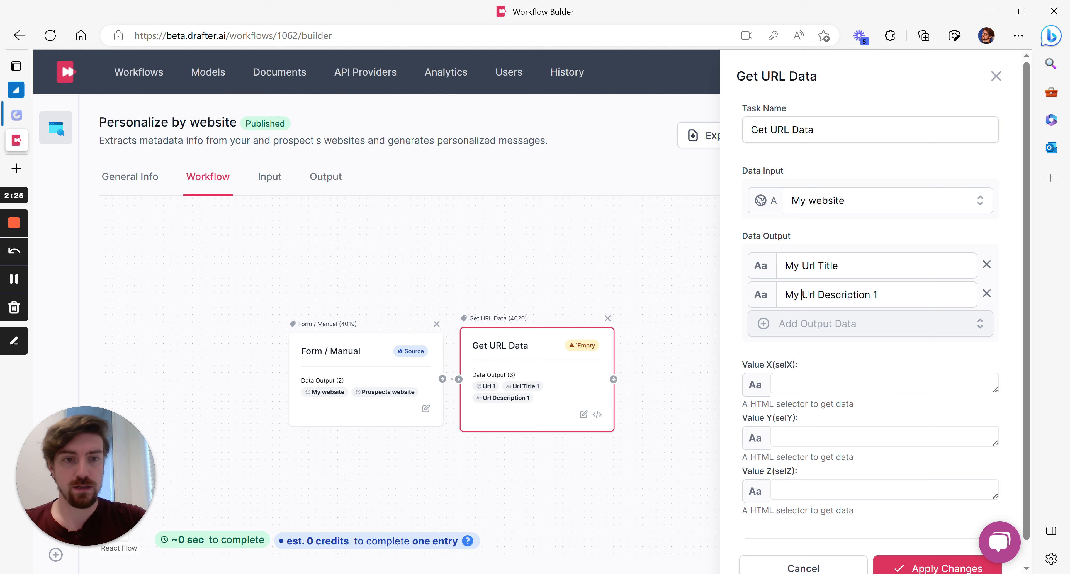
key("End")
key("BackSpace")
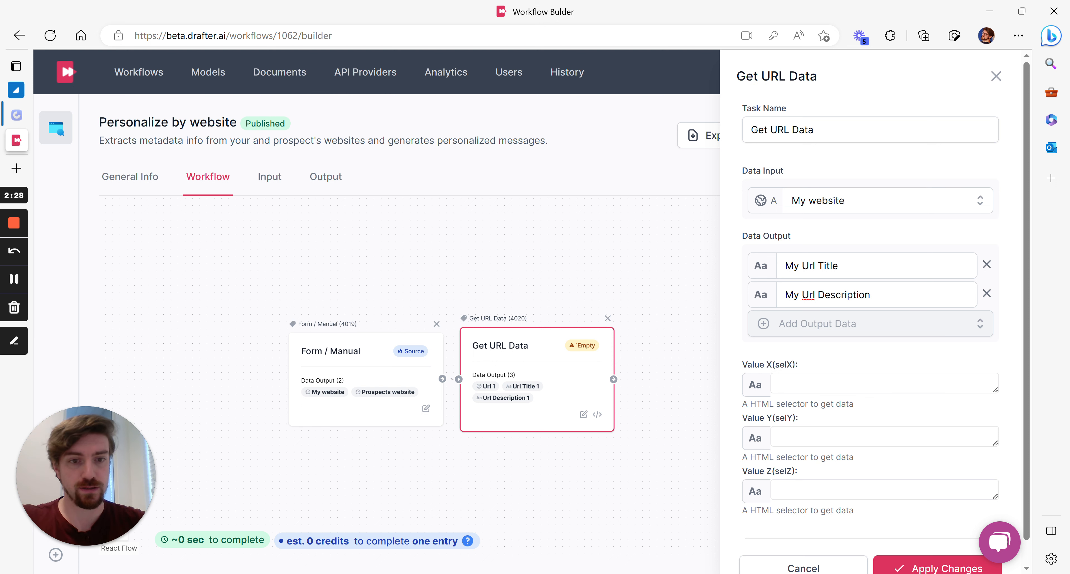
left_click(905, 352)
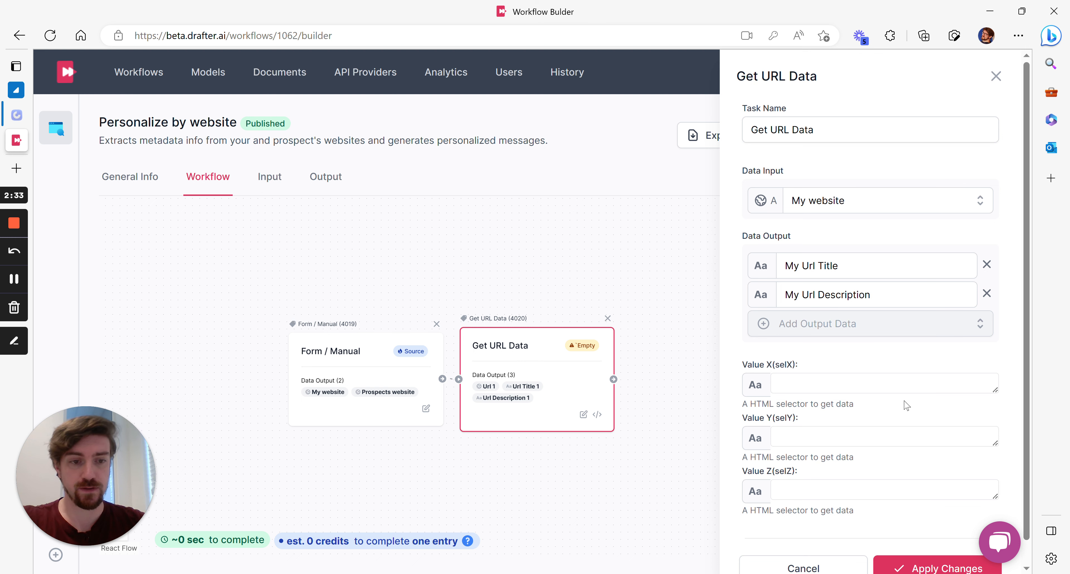
scroll(906, 406, "down", 1)
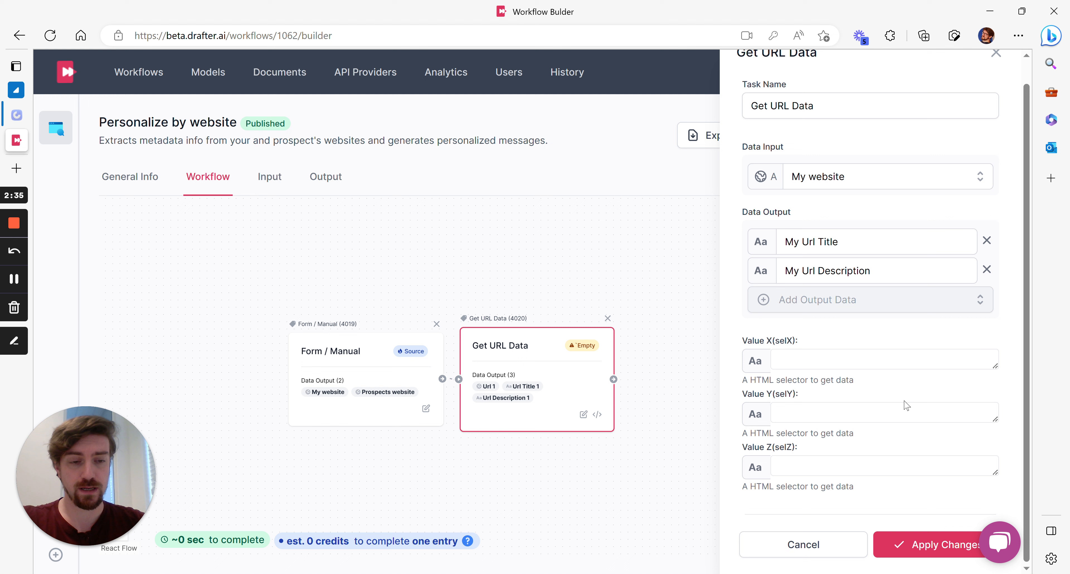
left_click(905, 545)
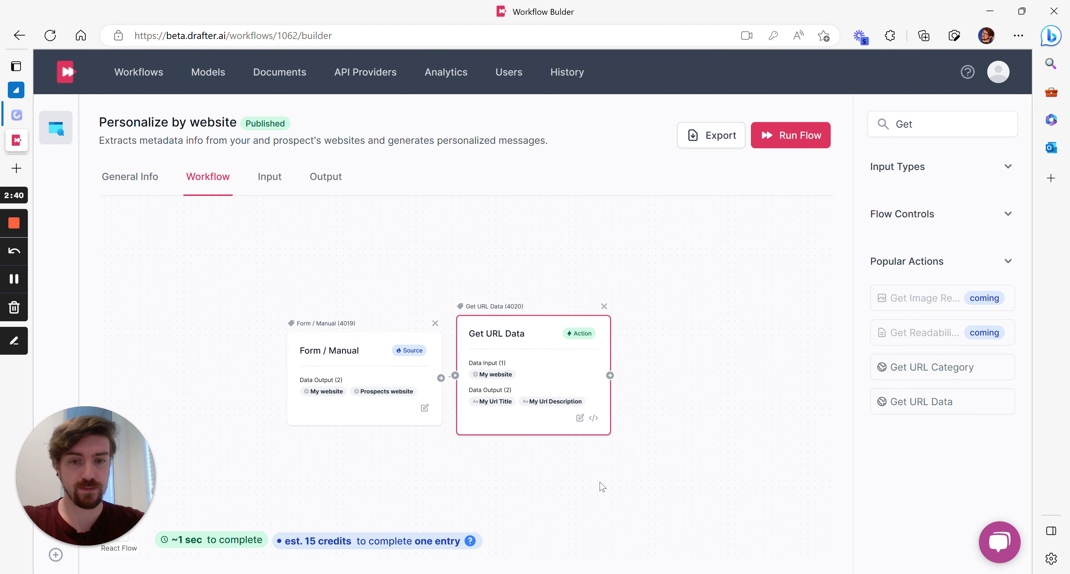
- Place a second Get URL Data block after the first one and connect the two blocks
left_click_drag(900, 428, 646, 285)
left_click_drag(689, 370, 614, 385)
left_click(641, 245)
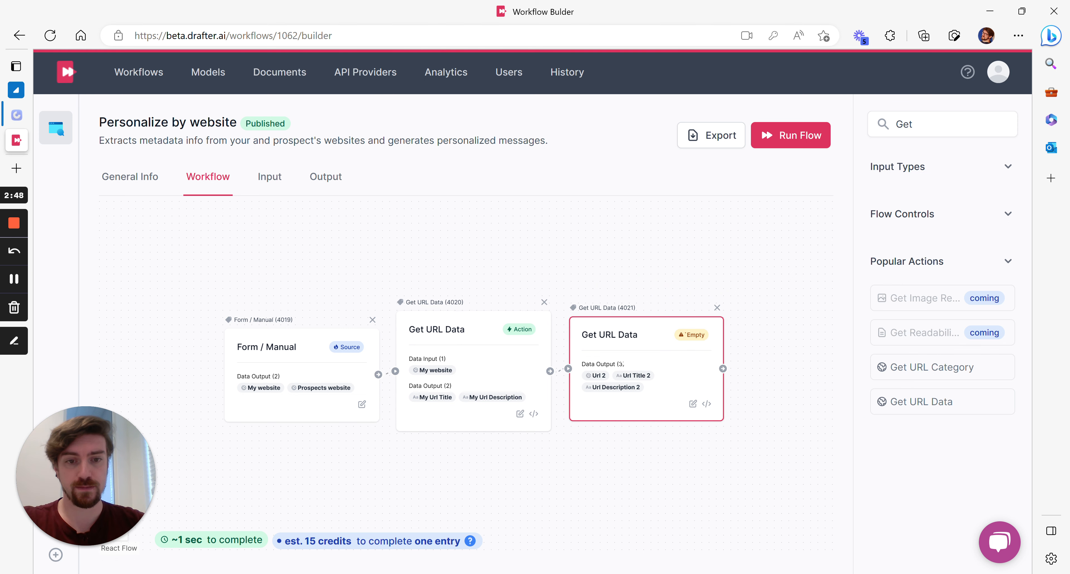
- Set the second Get URL Data block's data input to Prospects website and remove its Url 2 output
left_click(692, 404)
left_click(872, 255)
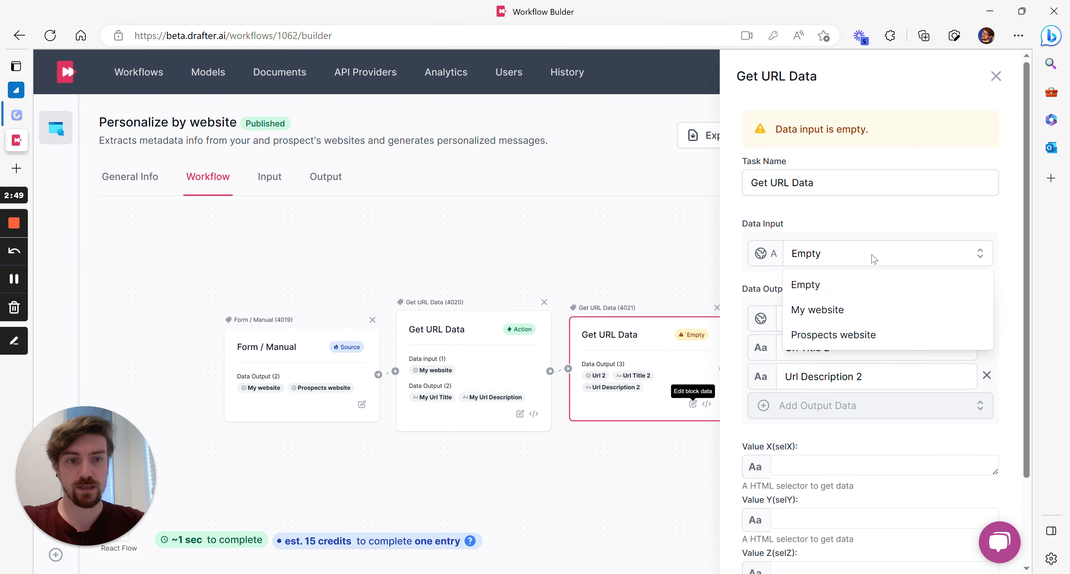
left_click(842, 340)
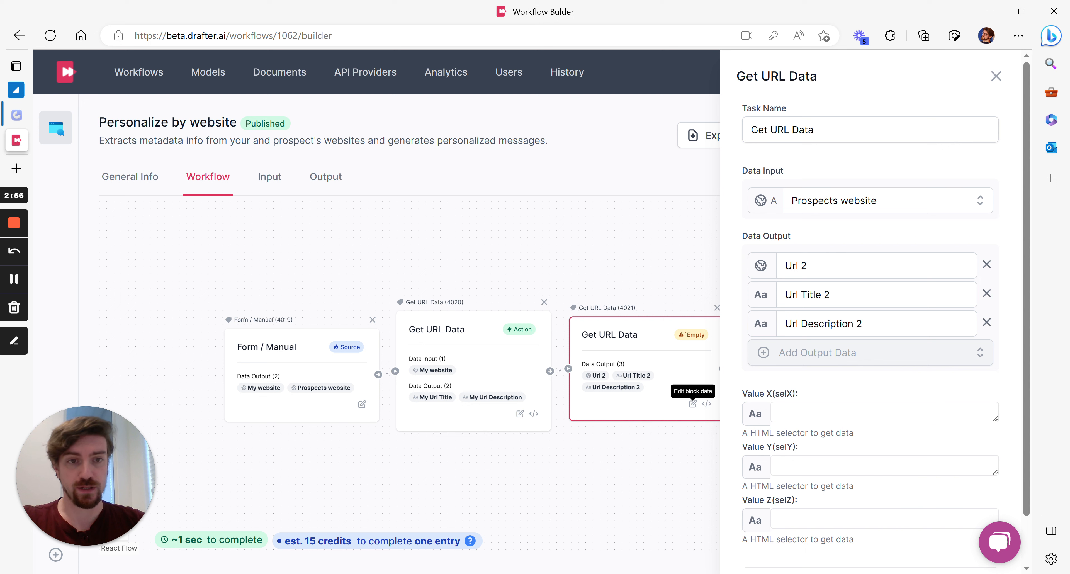
left_click(987, 264)
- Rename the second block's Url Title 2 output to "P Url Title"
left_click(785, 266)
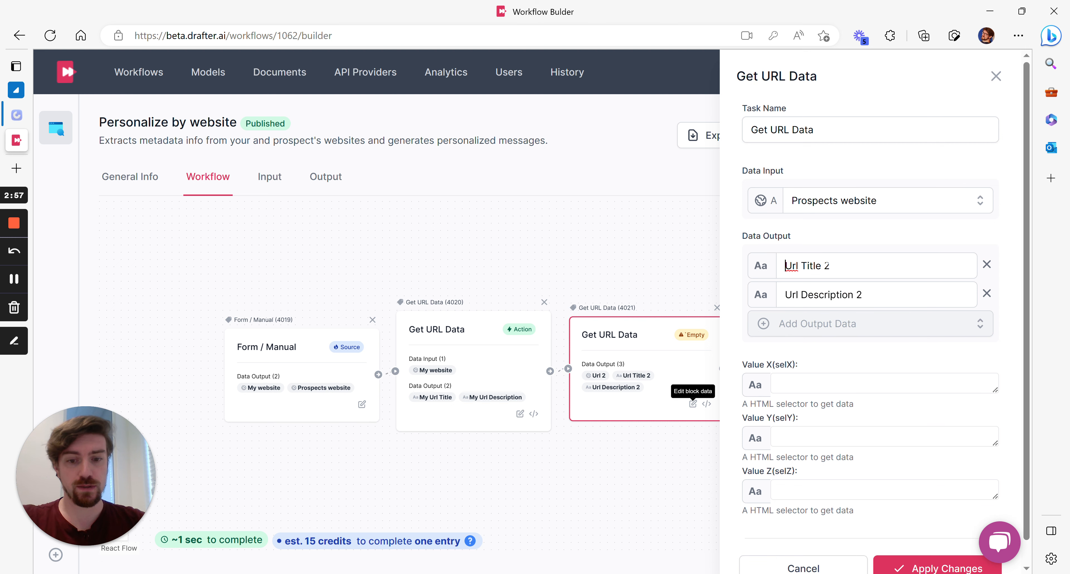
type("P")
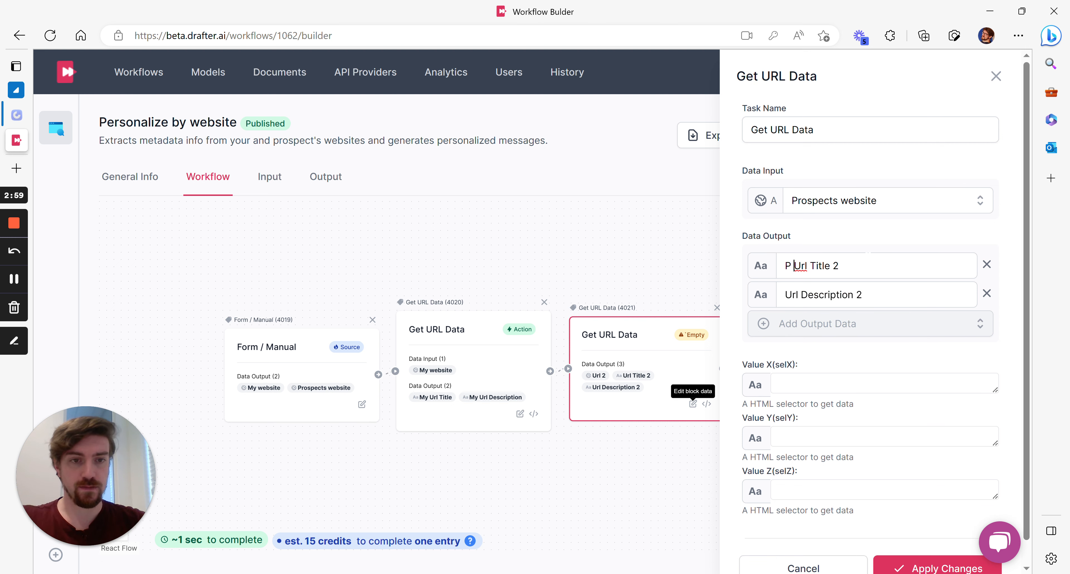
key("End")
key("BackSpace")
key("BackSpace")
- Rename the second Get URL Data block's Url Description 2 output to "P Url Description" and apply the block's changes
left_click(786, 295)
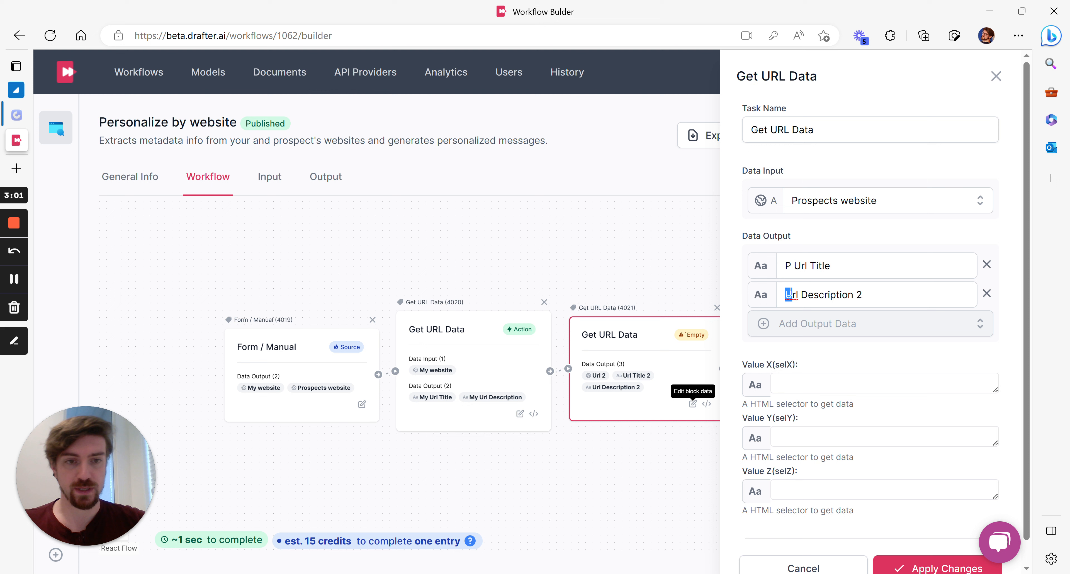
type("P")
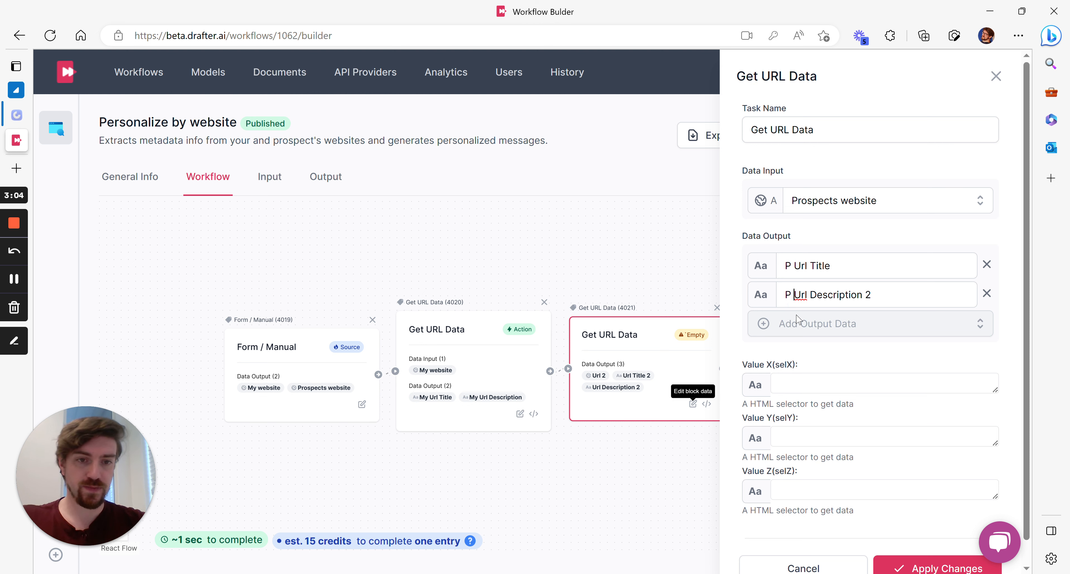
key("End")
key("BackSpace")
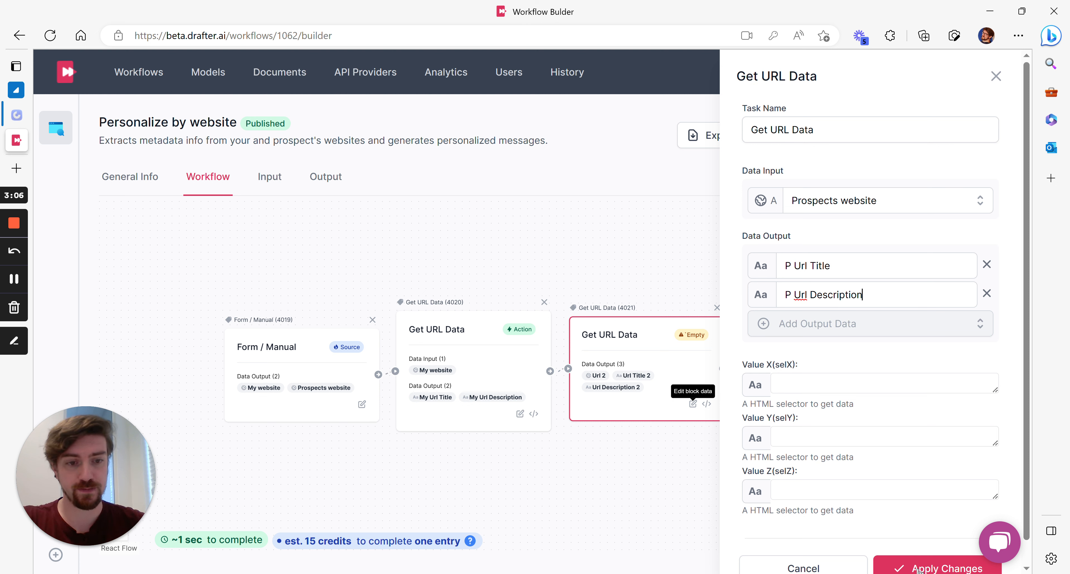
left_click(930, 567)
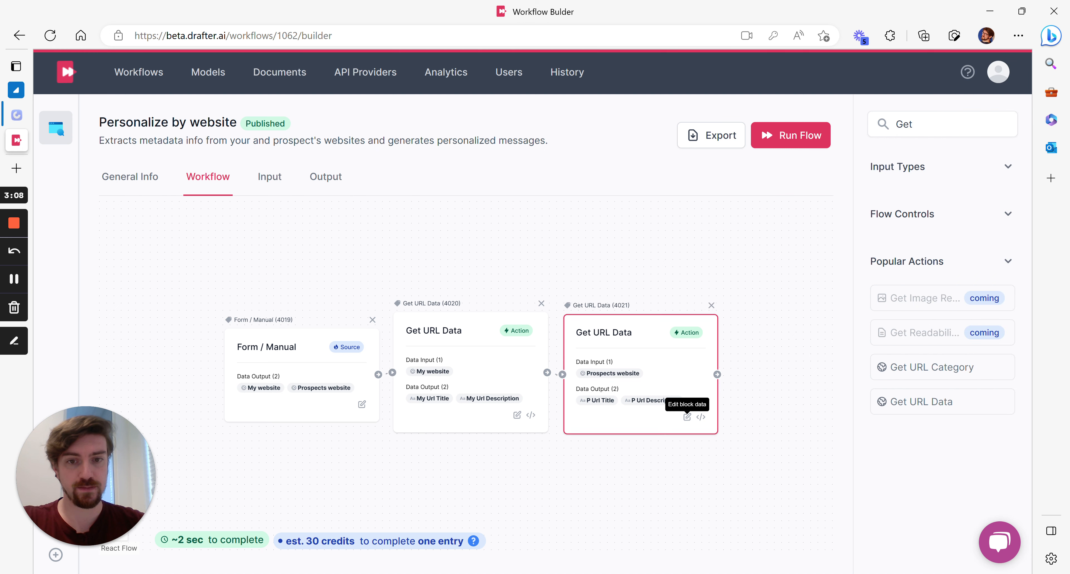
- Find the GPT3 Prompt block with the search "Gp", place it after the second Get URL Data block and connect them
double_click(915, 124)
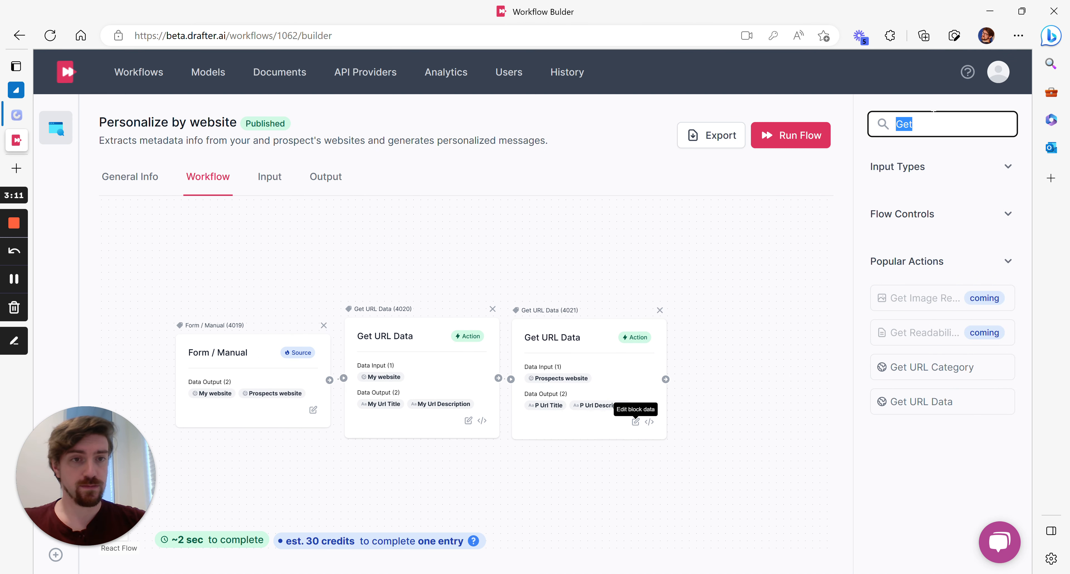
type("Gp")
left_click_drag(698, 437, 608, 443)
left_click_drag(965, 307, 685, 358)
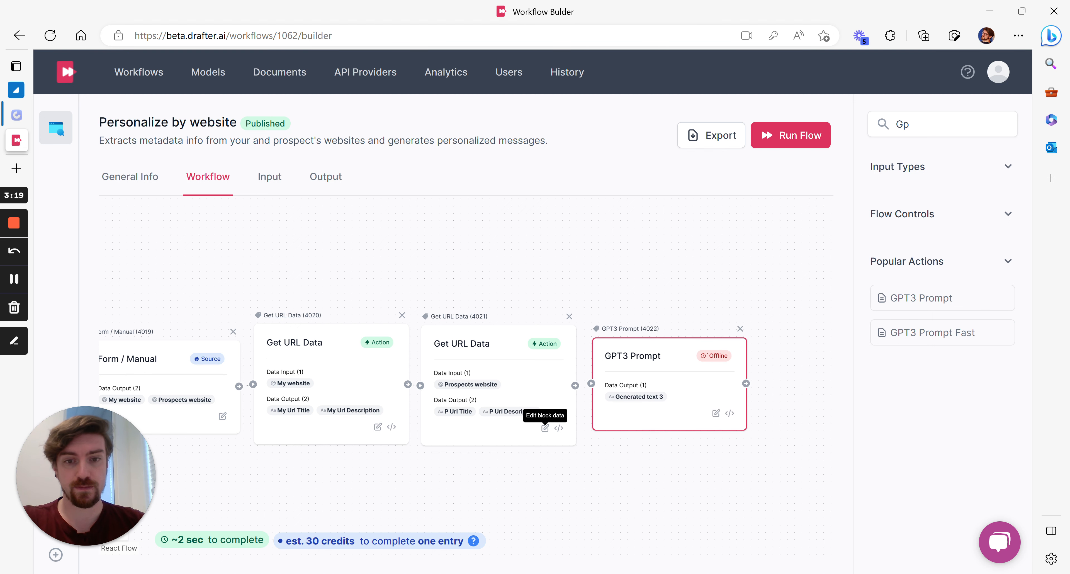
- Set the GPT3 Prompt block's data input A to My Url Title and add My Url Description as input B
left_click(716, 413)
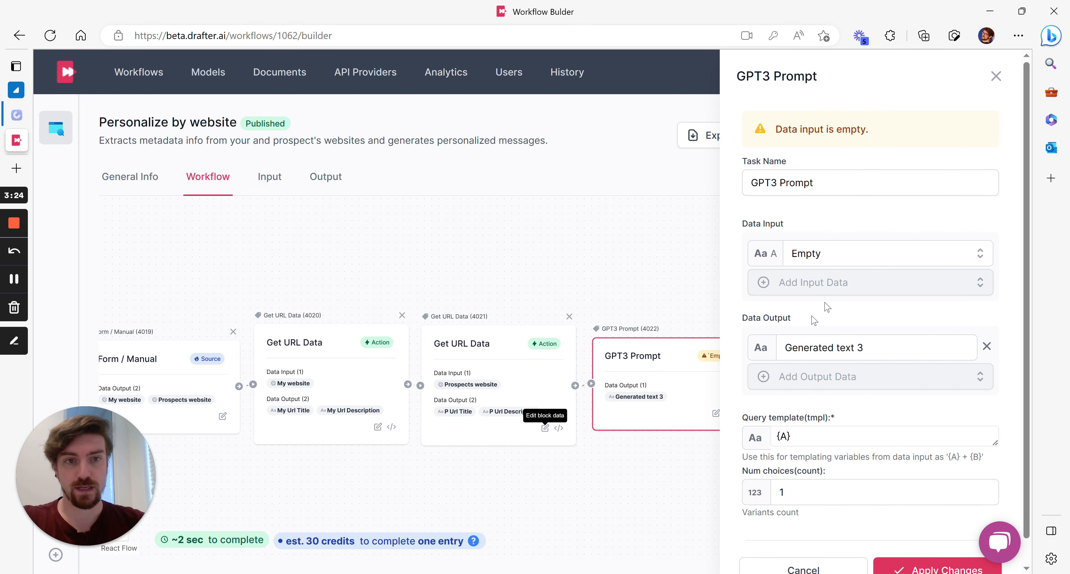
left_click(897, 260)
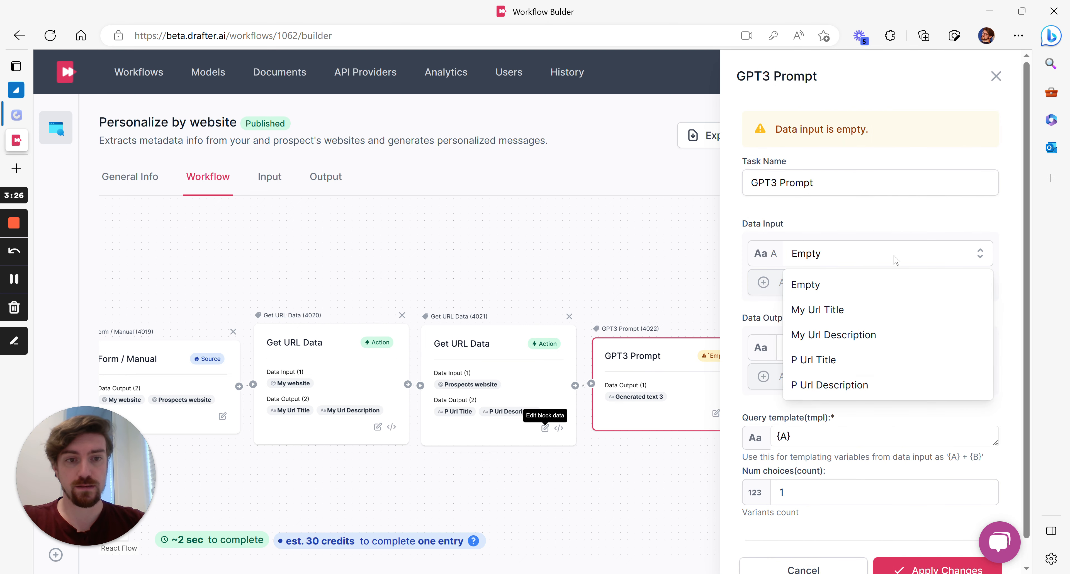
left_click(875, 310)
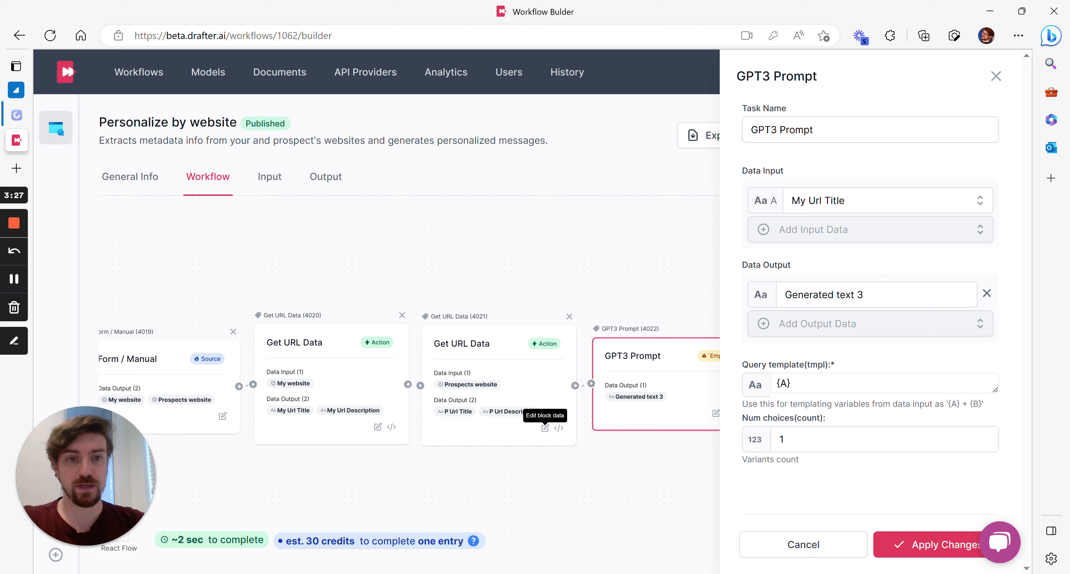
left_click(900, 232)
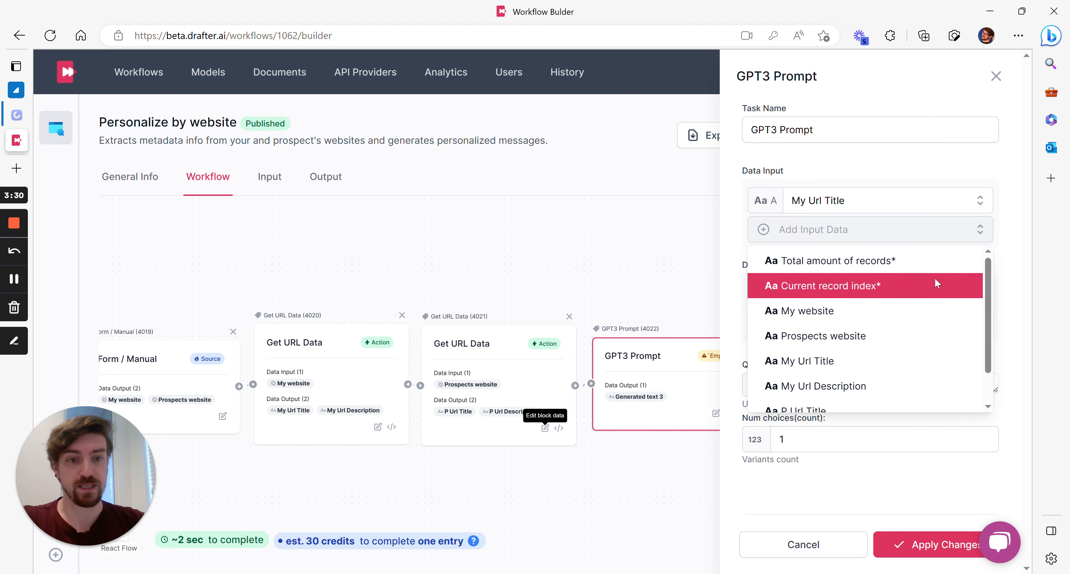
scroll(919, 341, "down", 1)
left_click(916, 361)
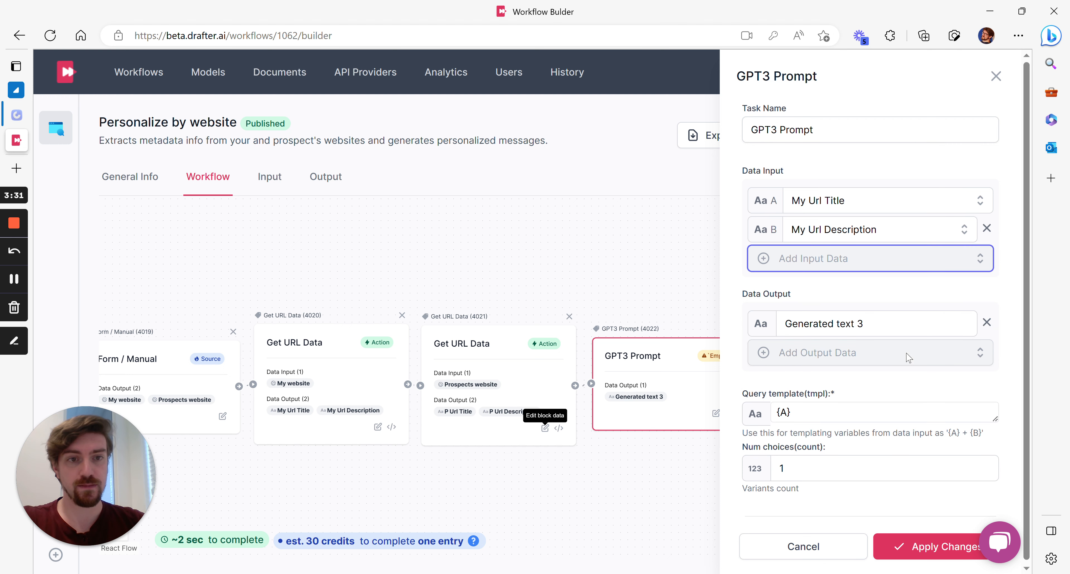
- Add P Url Title and P Url Description as data inputs C and D of the GPT3 Prompt block
left_click(852, 260)
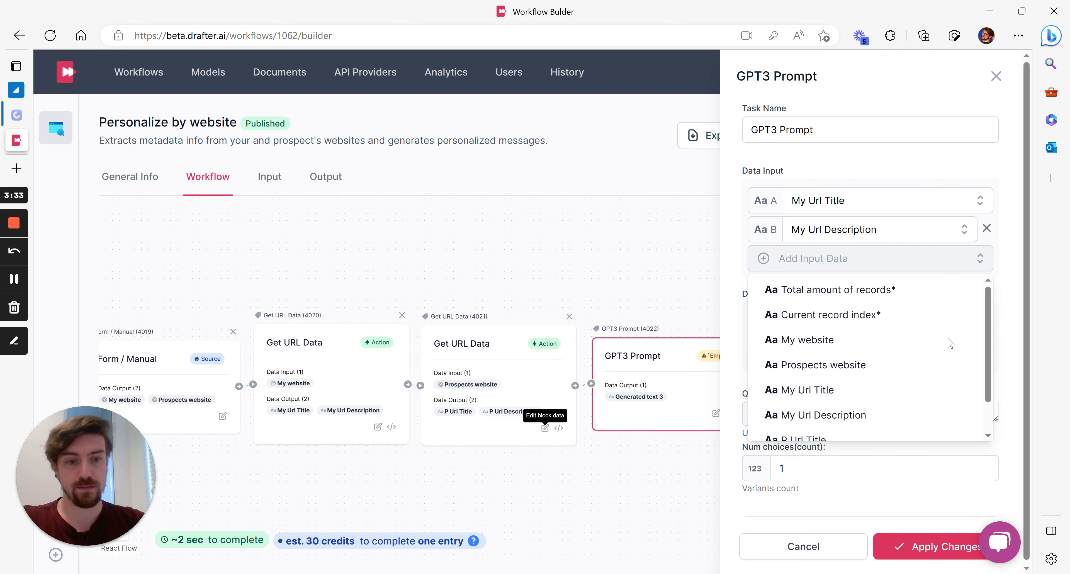
scroll(874, 366, "down", 1)
left_click(862, 414)
left_click(868, 289)
left_click(851, 451)
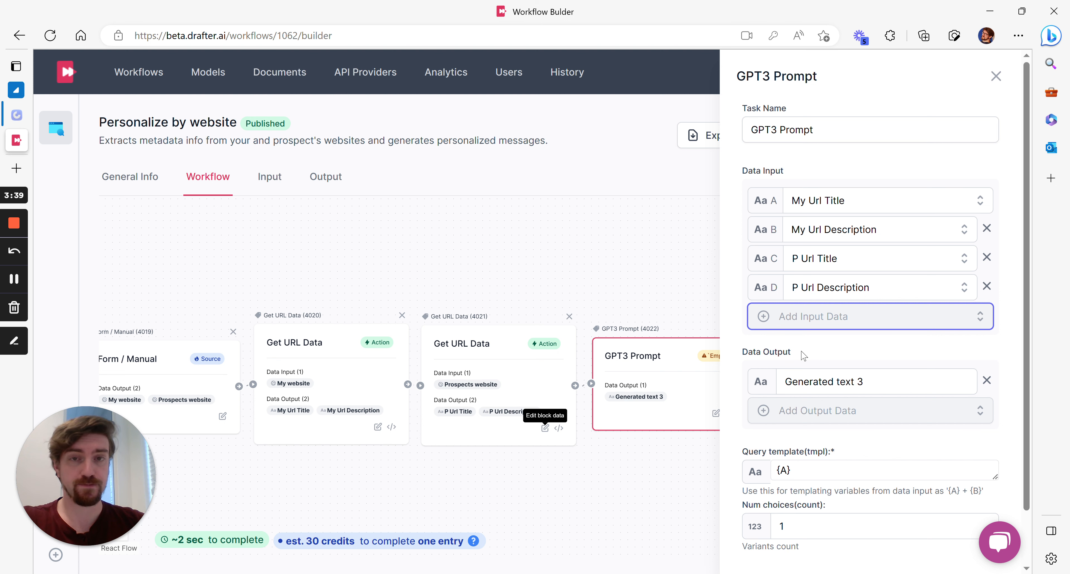
- Rename the GPT3 Prompt block's Generated text 3 output to "Icebreaker"
left_click(896, 376)
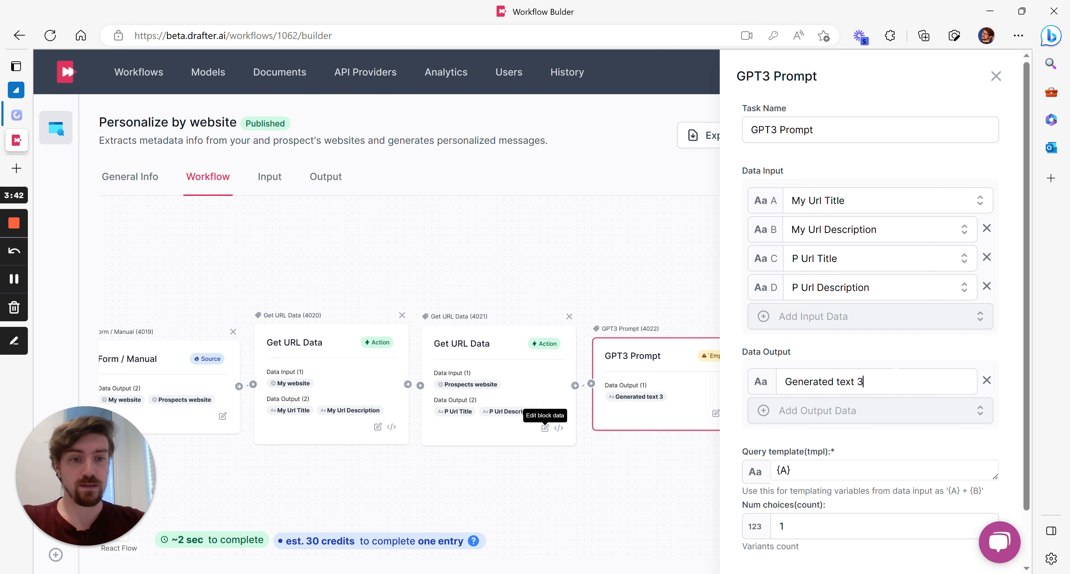
key("ctrl+a")
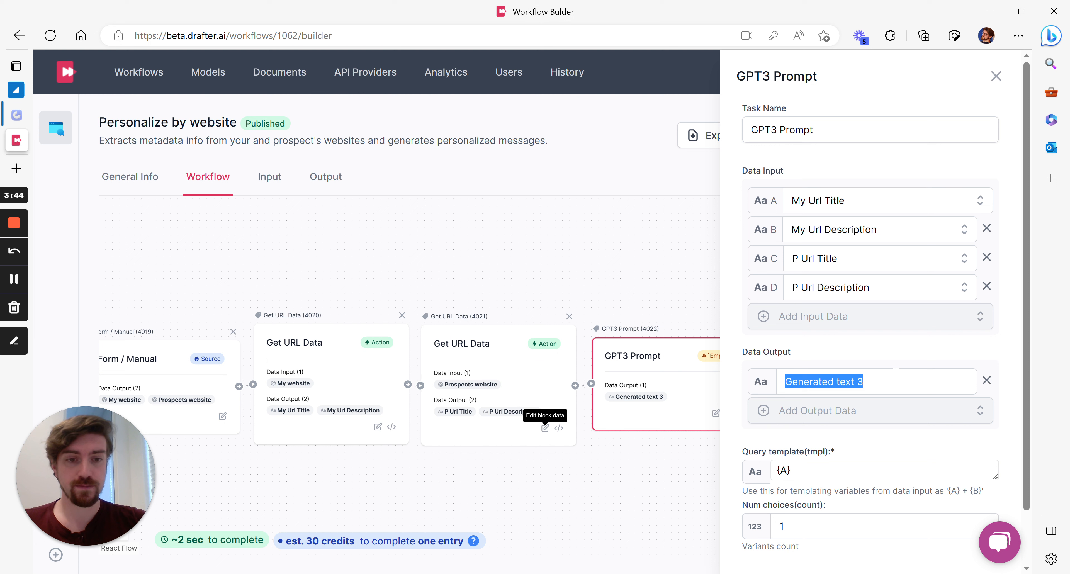
type("Icebreaker")
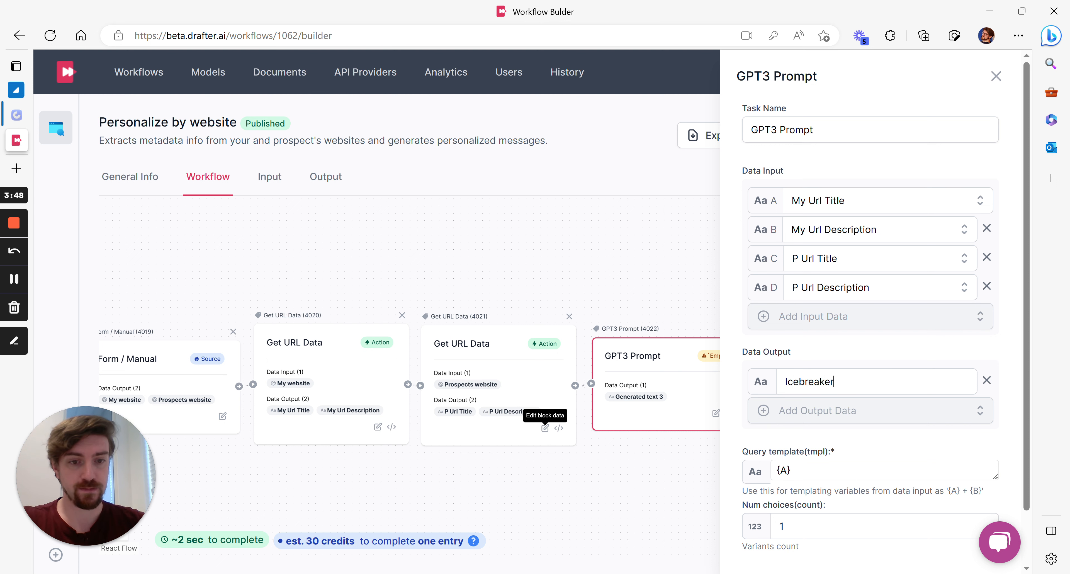
- Insert above {A} in the query template "Generate a personalized message to a prospect using the information about my business and prospect's business."
left_click(873, 473)
scroll(1014, 451, "down", 3)
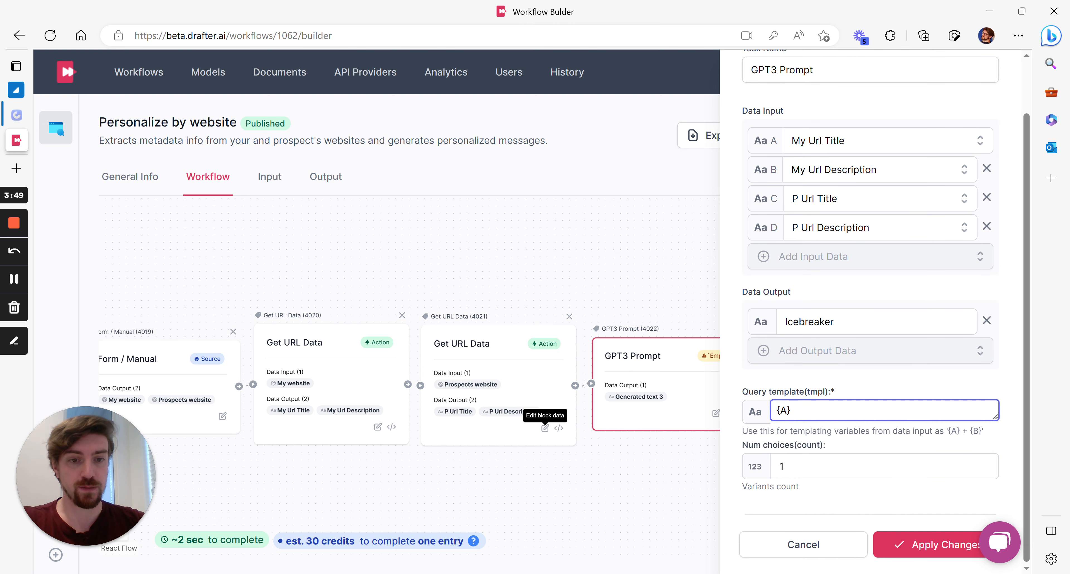
key("Return")
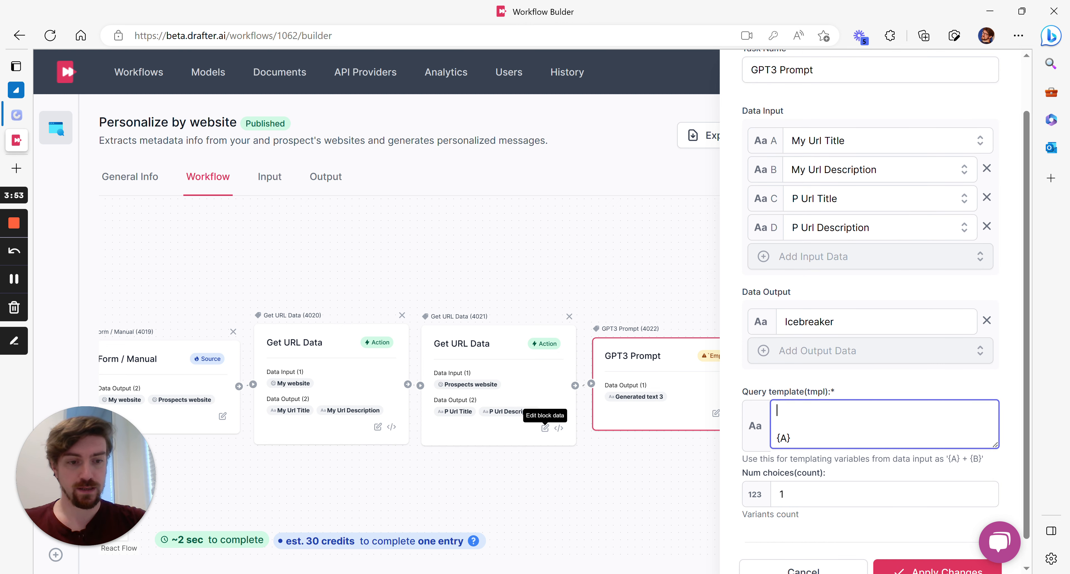
type("Generate ")
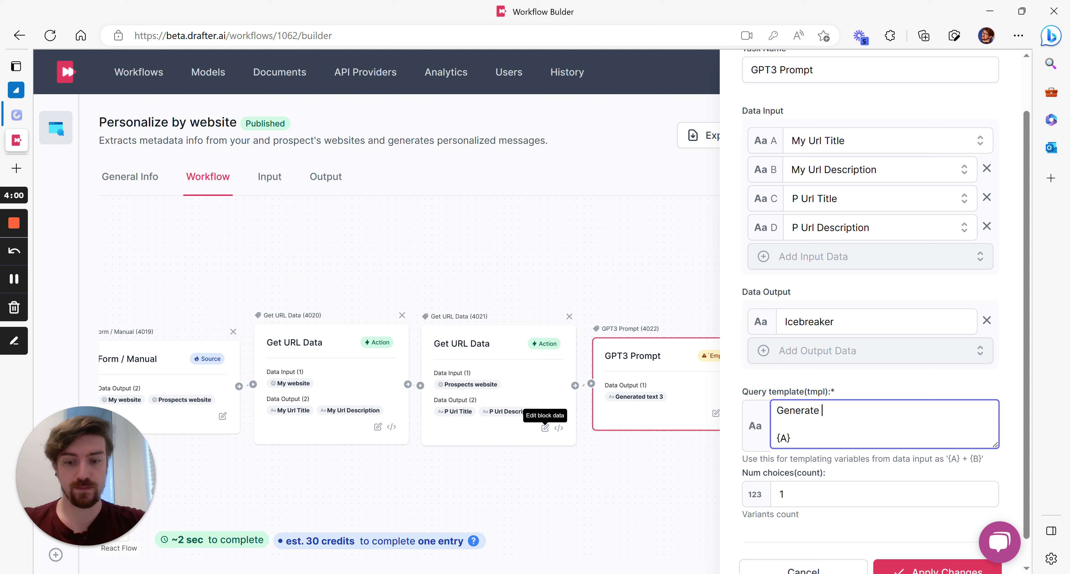
type("a pes")
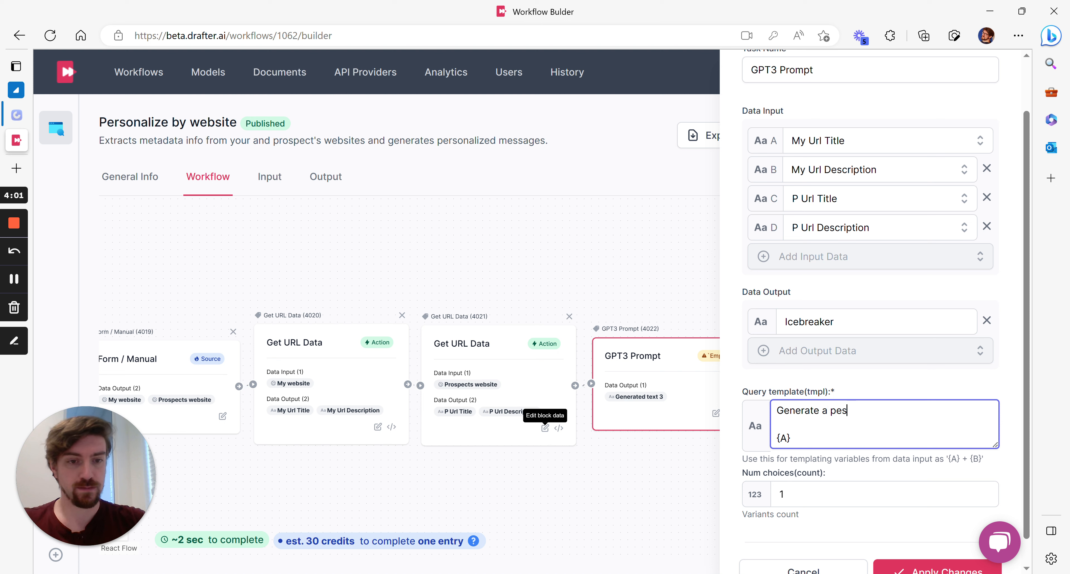
type("rsonalizaed m")
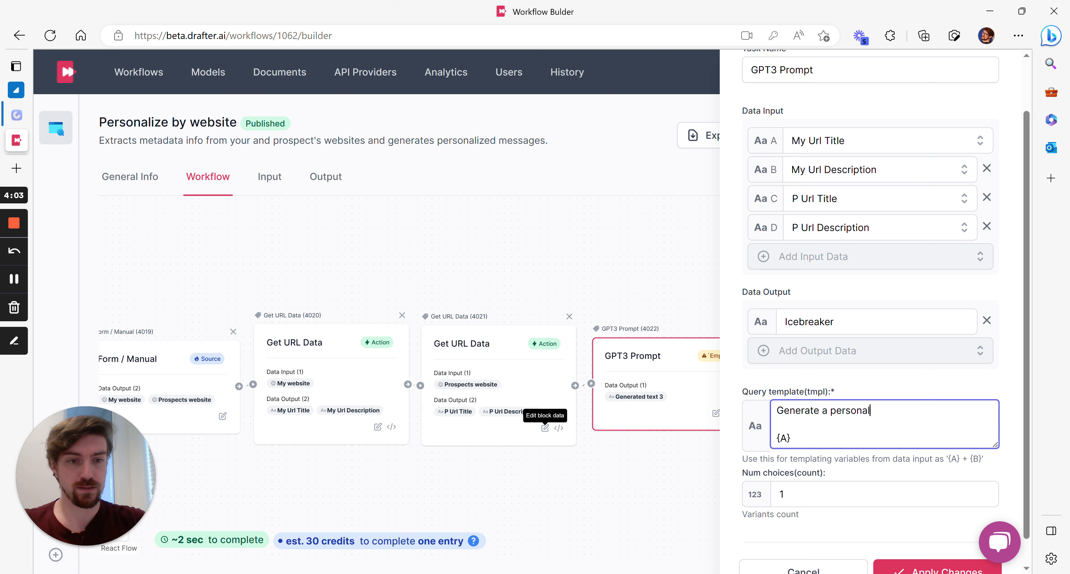
key("BackSpace")
key("BackSpace")
key("BackSpace")
key("BackSpace")
key("BackSpace")
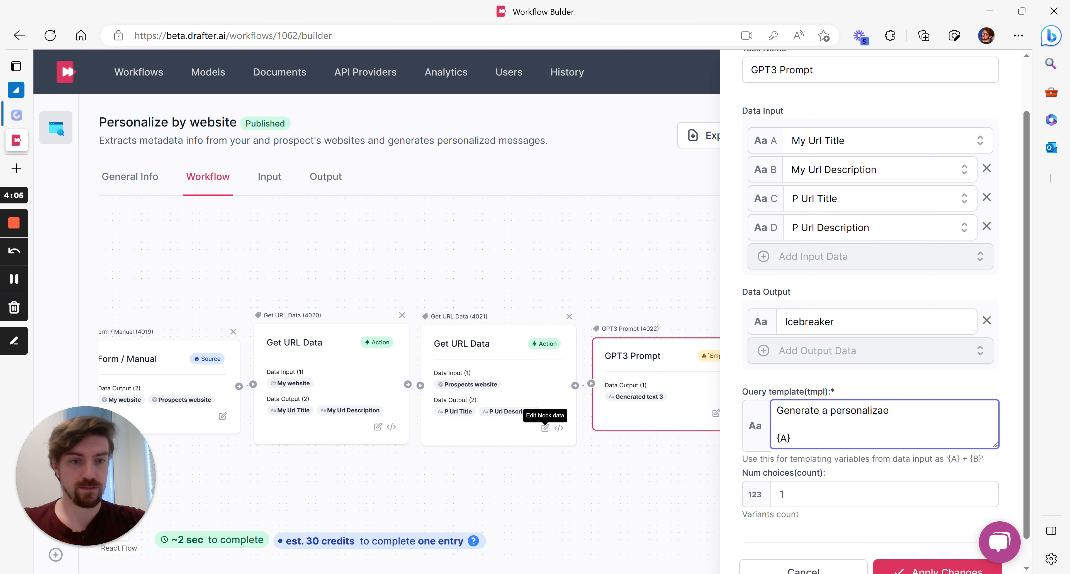
type("ed messa")
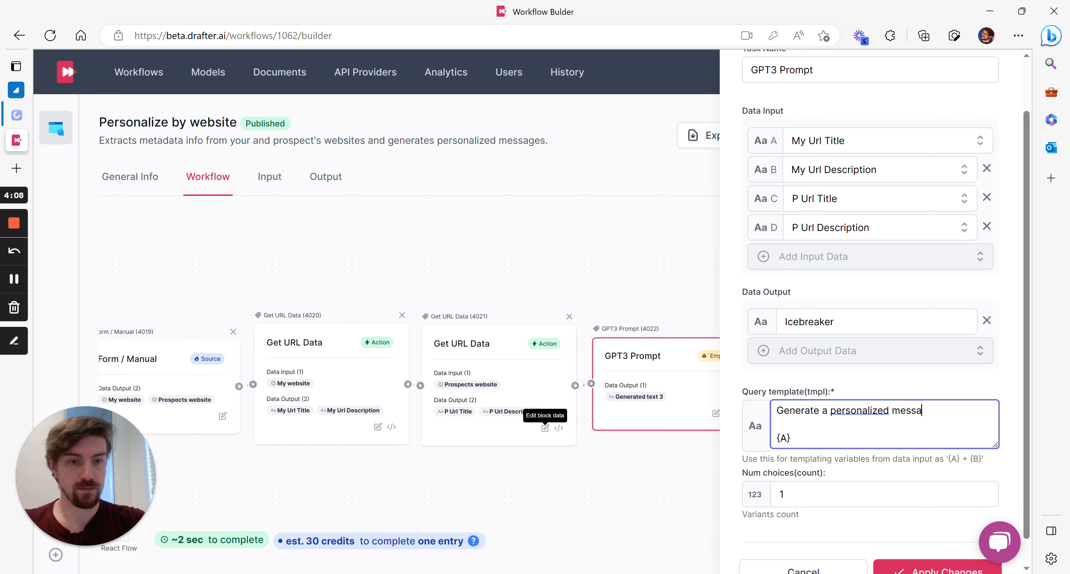
type("ge to a pro")
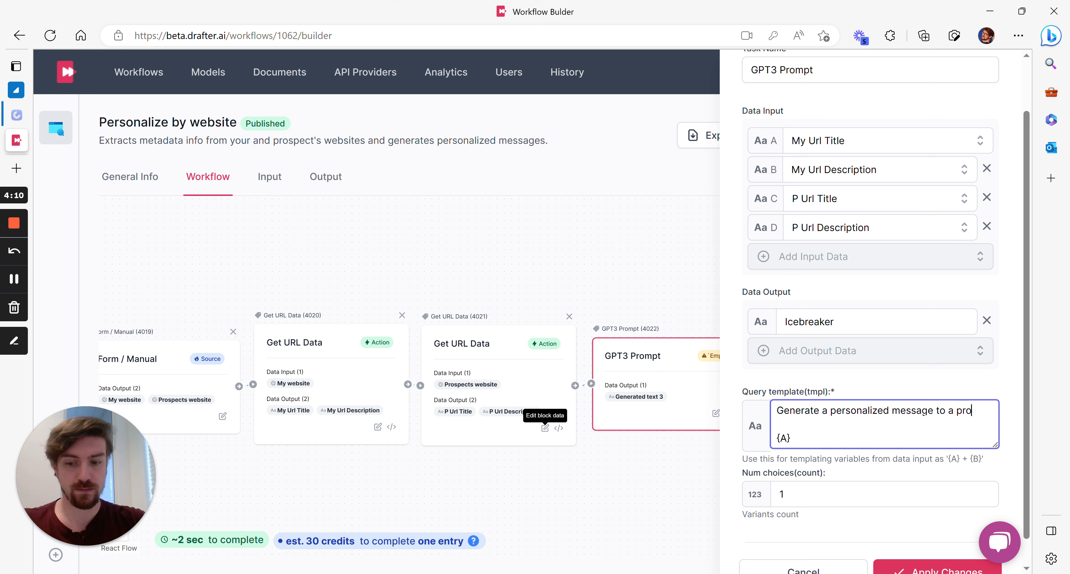
type("spect using the information")
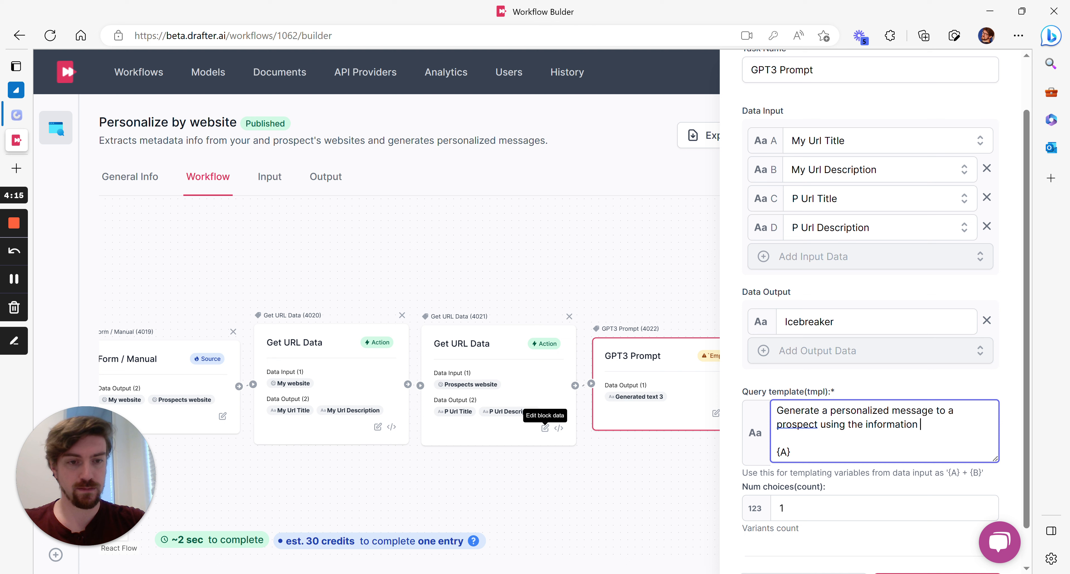
type(" about my busi")
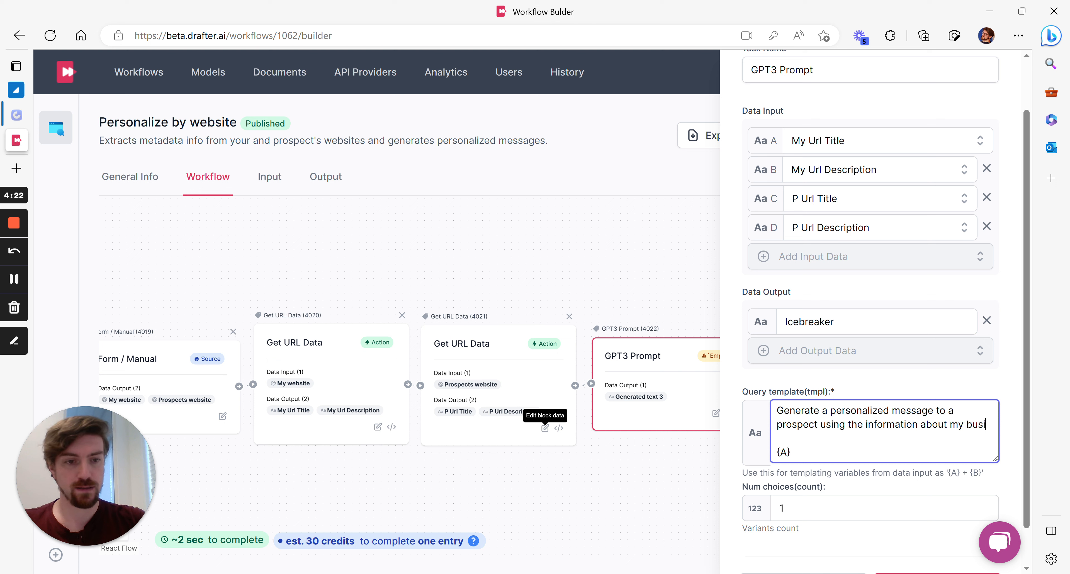
type("ness and prospect's business.")
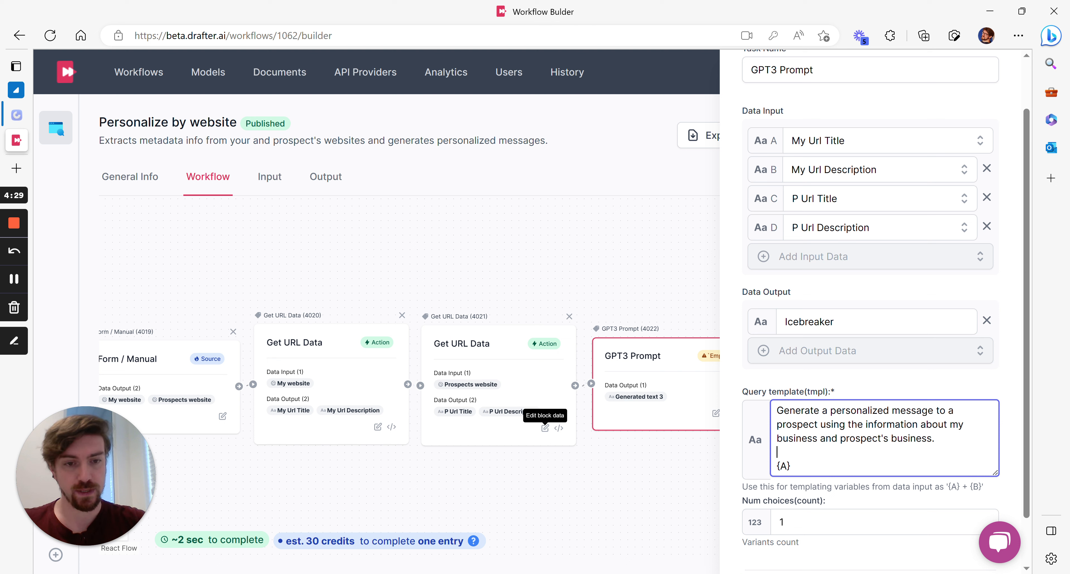
- Add a "<MY BUSINESS>" label directly above {A} in the query template, separated from the instruction by a blank line
key("Return")
scroll(992, 359, "down", 2)
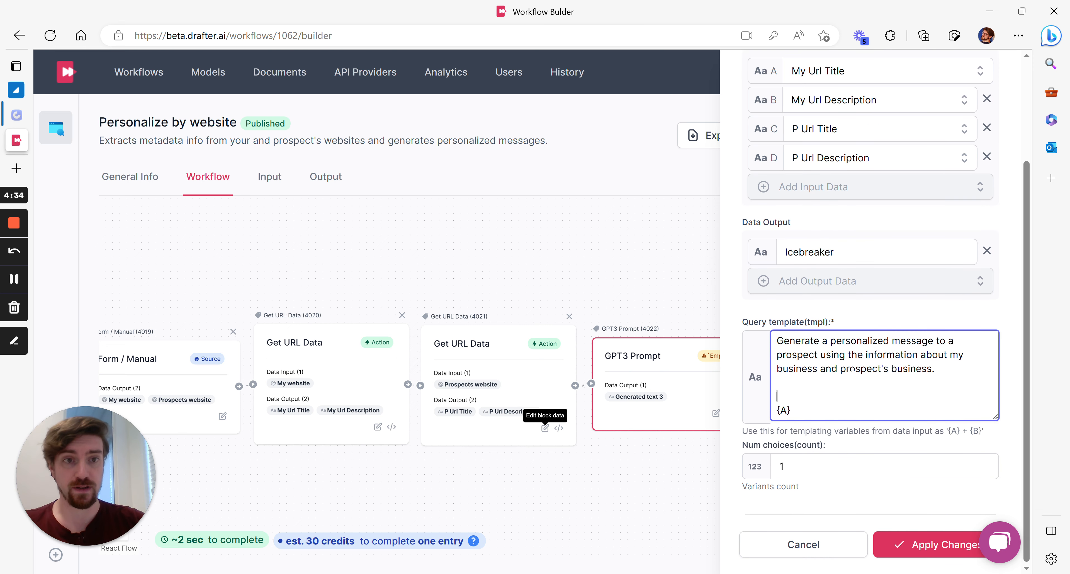
type("<MY")
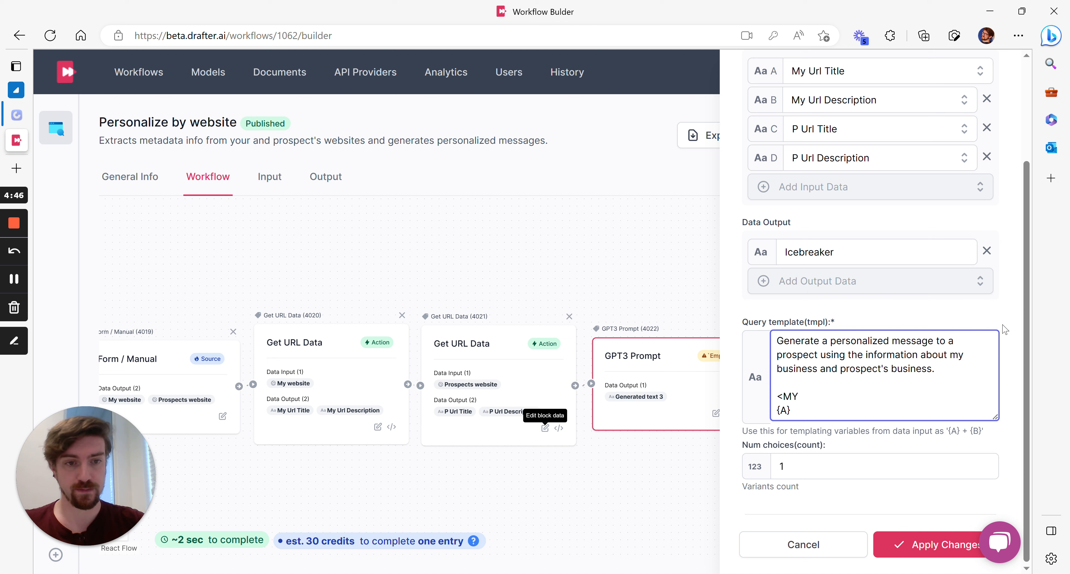
type("BUSINESS>")
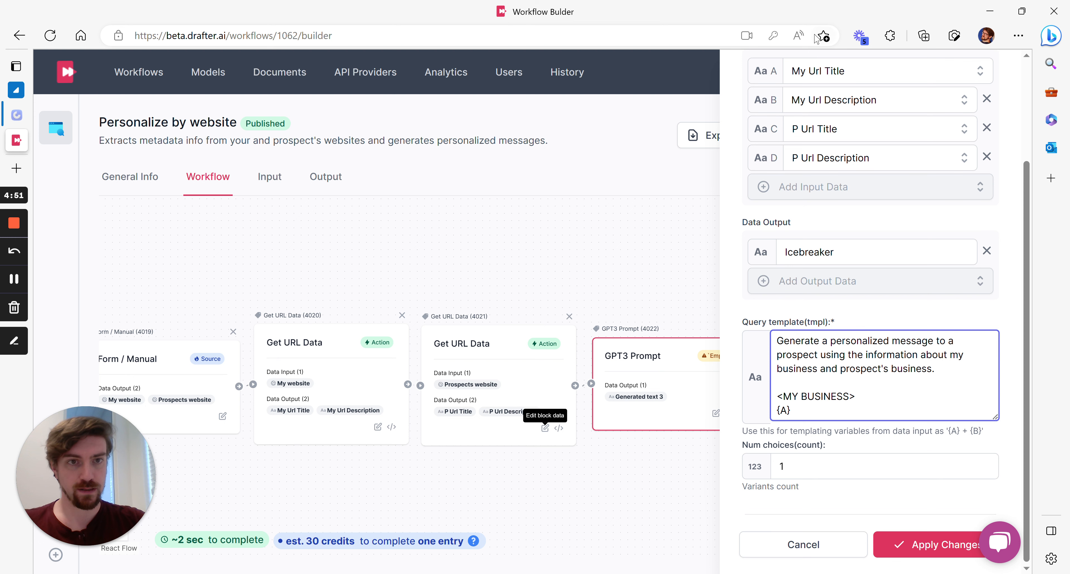
- Add {B} on the line below {A} in the query template and close the section with "</MY BUSINESS>"
scroll(856, 95, "up", 2)
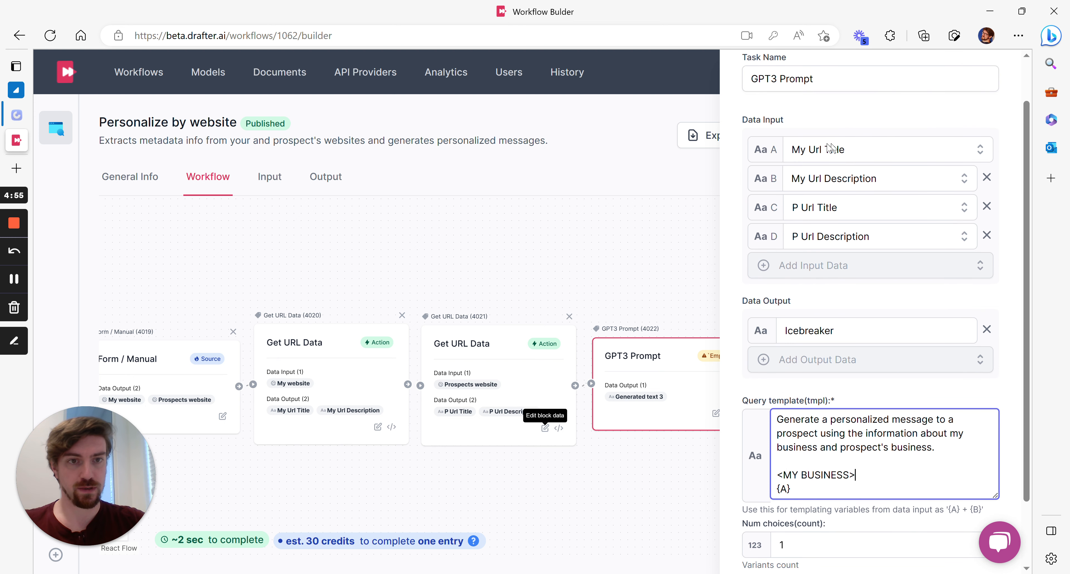
scroll(883, 201, "down", 2)
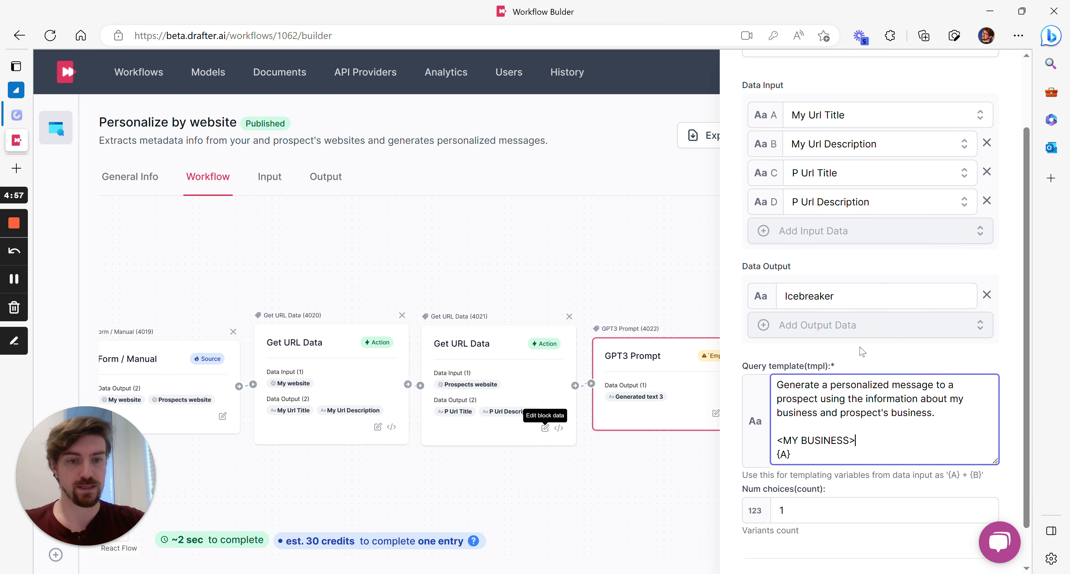
key("Return")
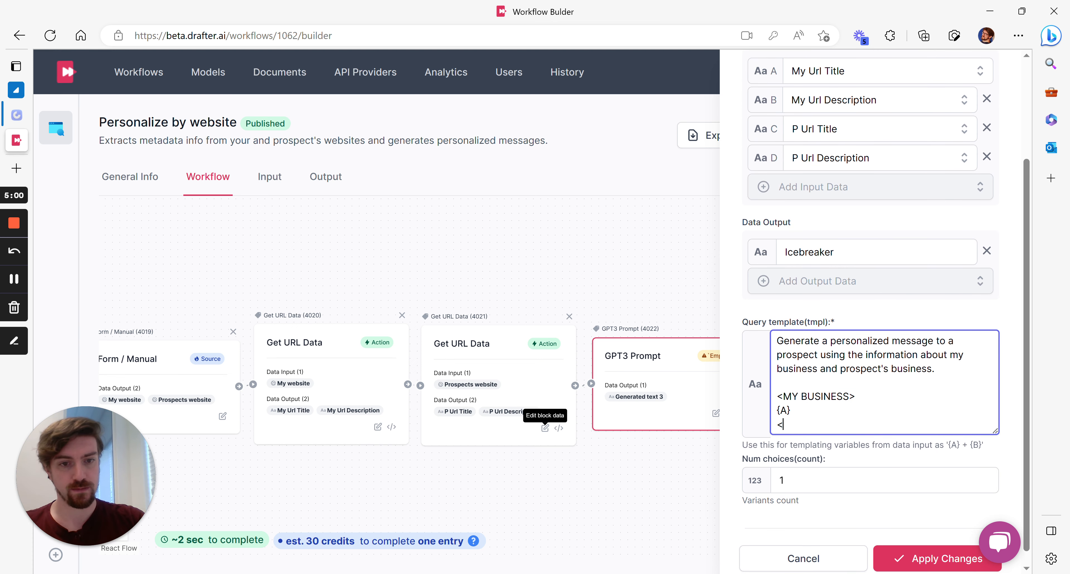
type("{B}")
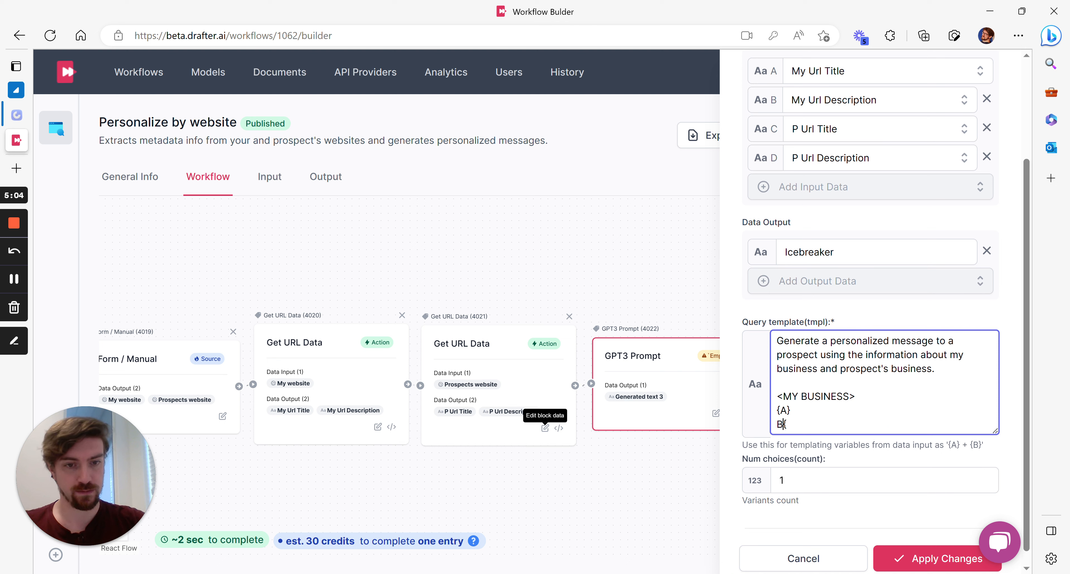
type("{")
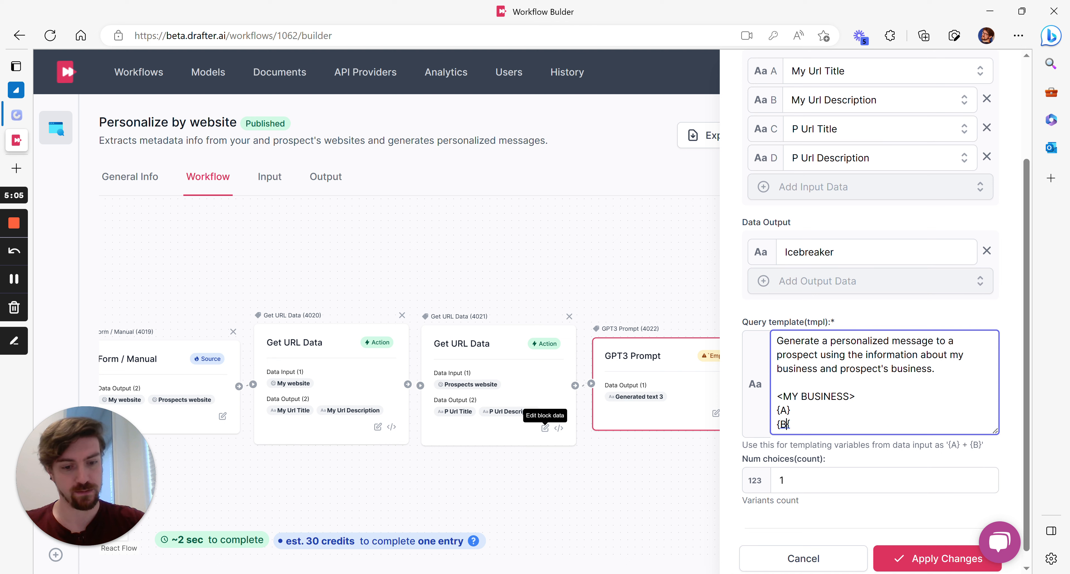
type("}")
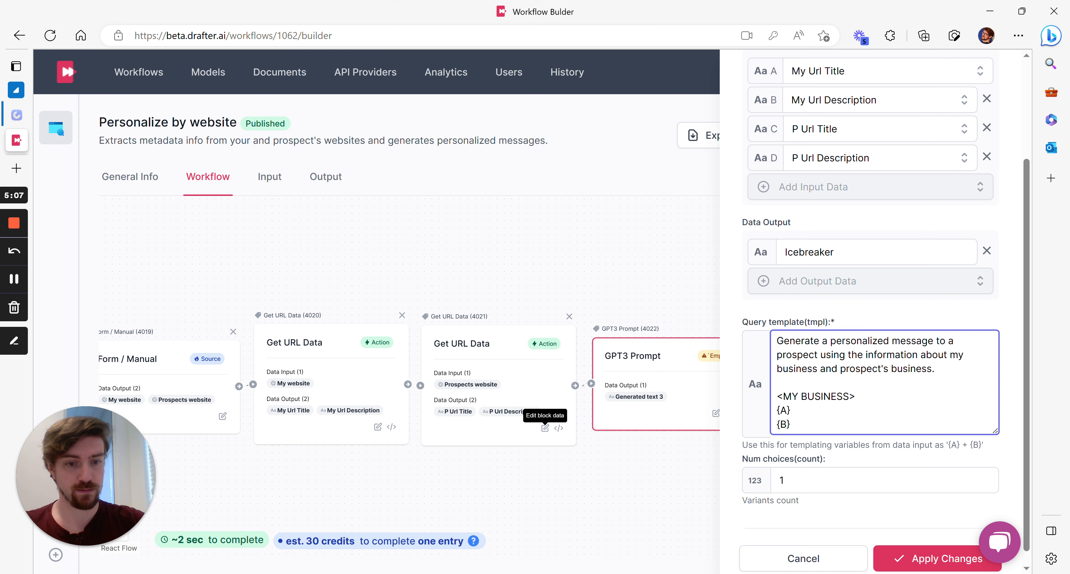
key("Return")
type("</")
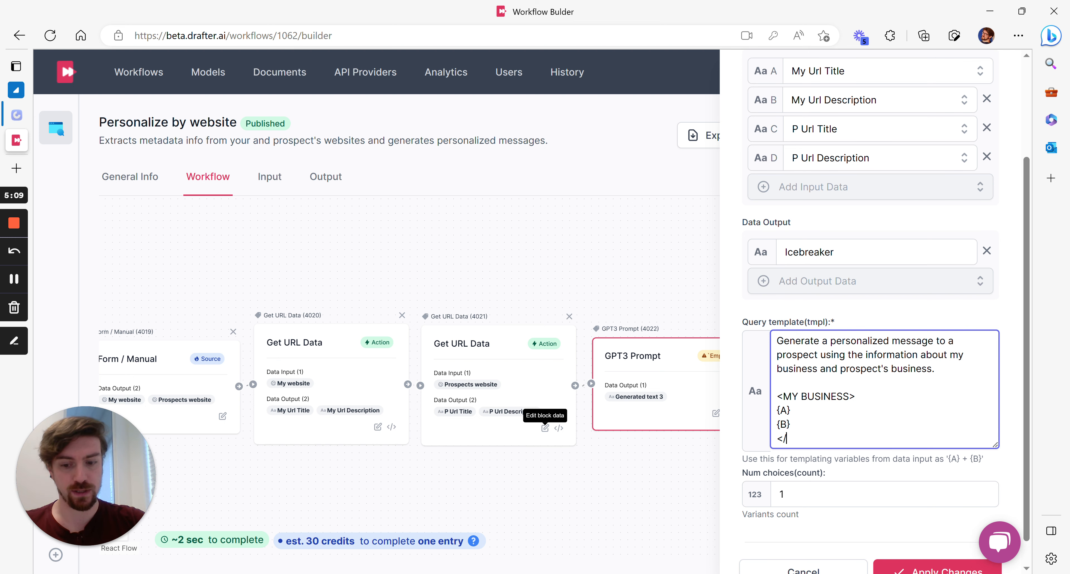
type("MY BUSINESS>")
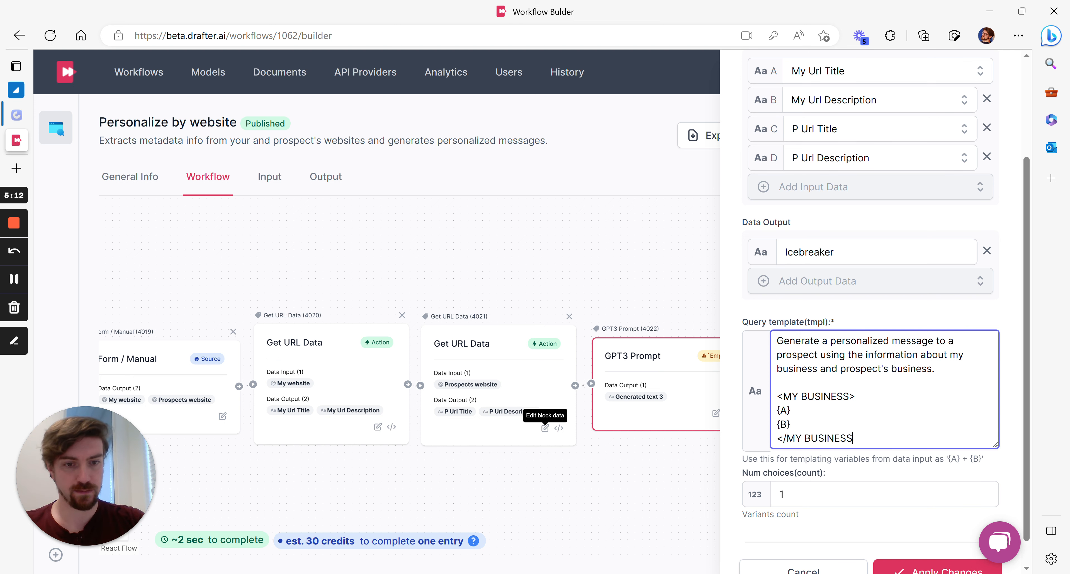
- Start a "<PROSPECT BUSINESS>" section after a blank line in the query template, with {C} on the line below the label
key("Return")
key("Return")
type("<PROSPECT")
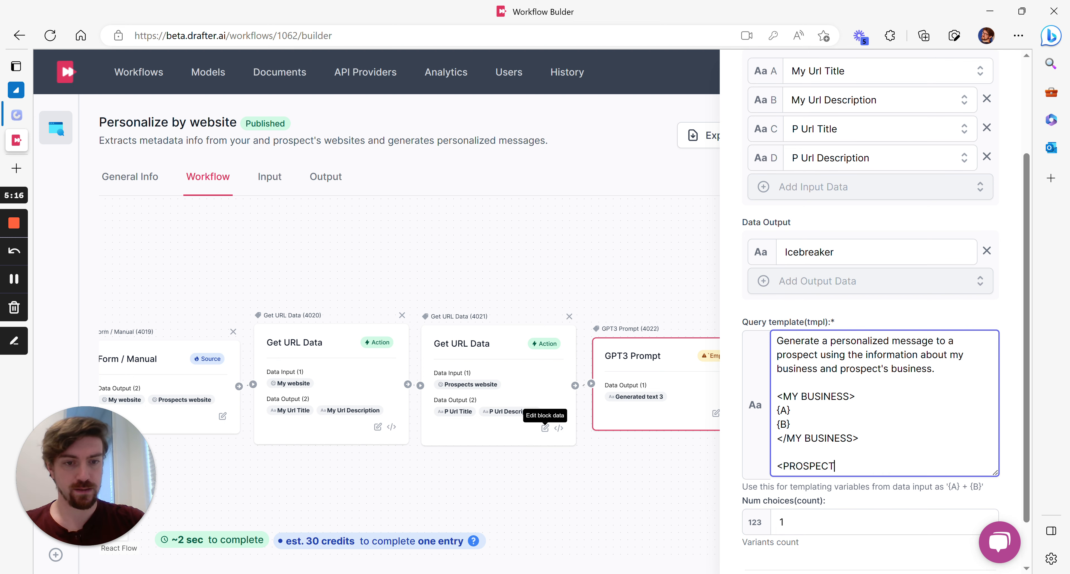
type(" BUSINESS>")
key("Return")
type("{}")
type("A")
key("BackSpace")
type("C")
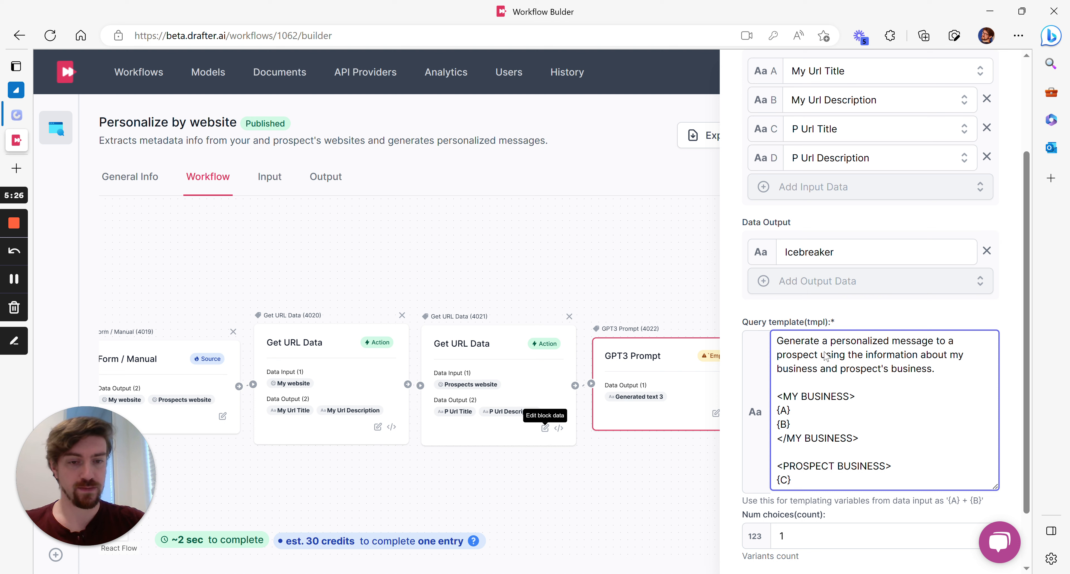
- Add {D} on the line below {C} and close the section with "</PROSPECT BUSINESS>"
key("Right")
key("Return")
type("{C} {")
type("D")
key("Right")
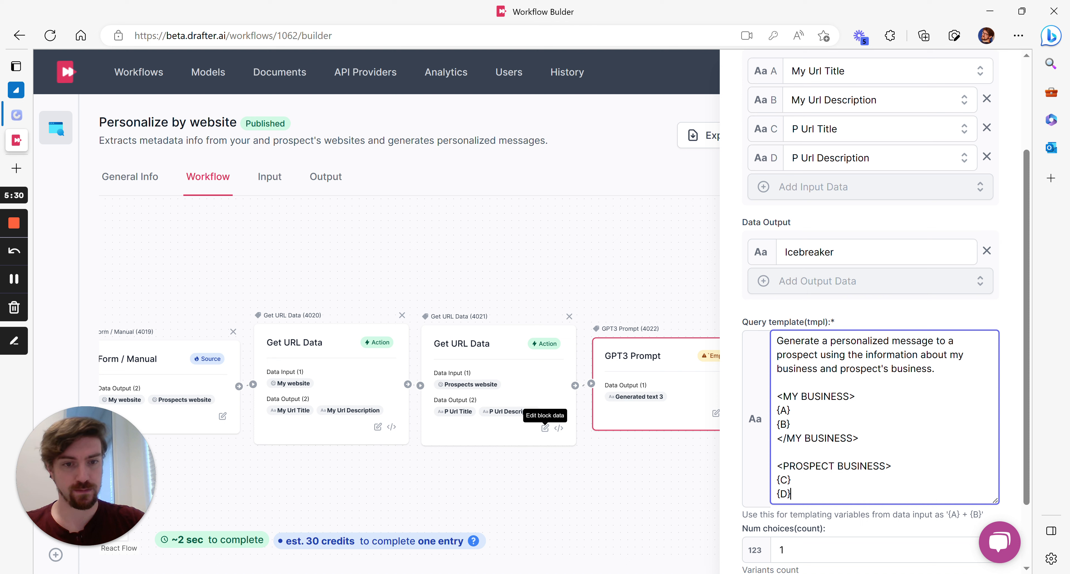
key("Return")
type("</")
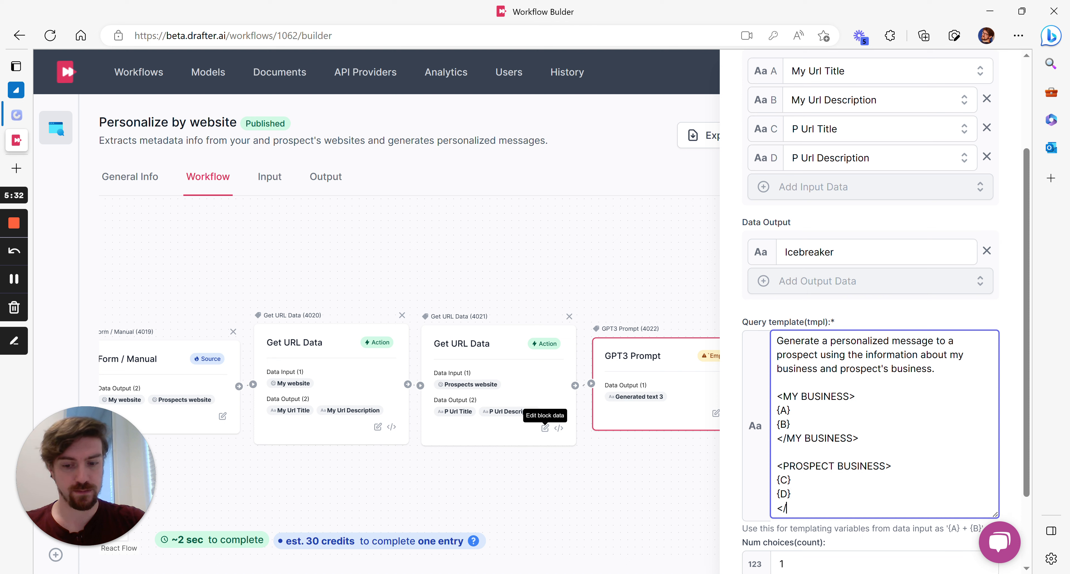
type("PROSPE")
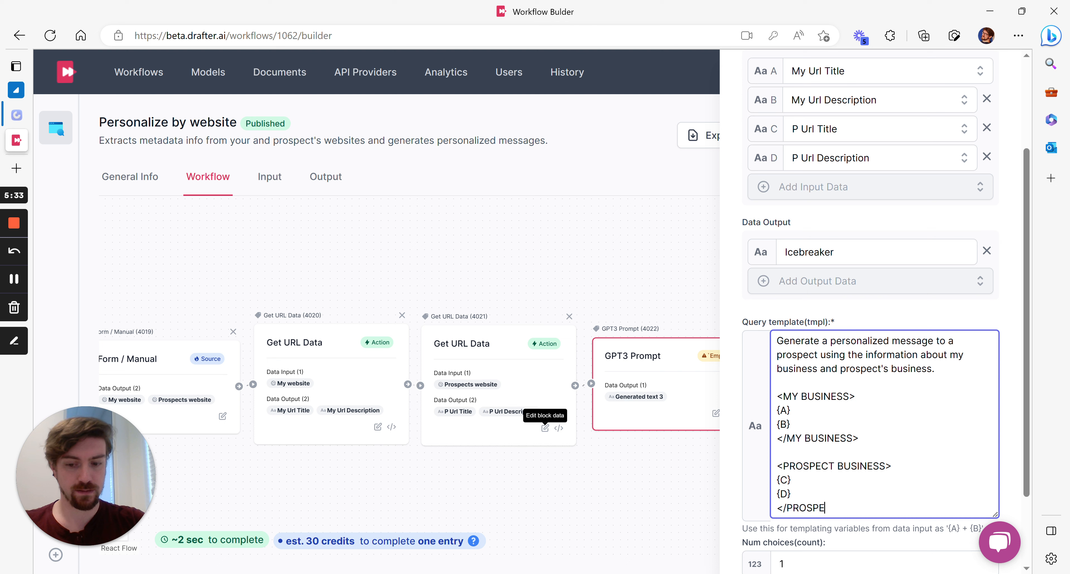
type("CT BUSINESS>")
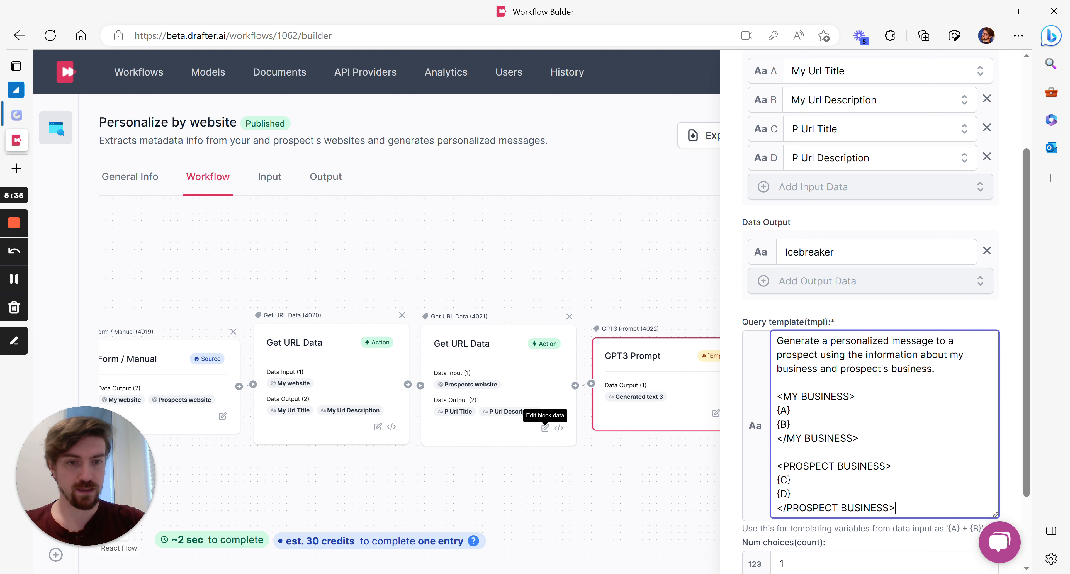
- Add the correctly spelled line "Follow the mandatory instructions below:" after the prospect section, separated by a blank line
key("Return")
key("Return")
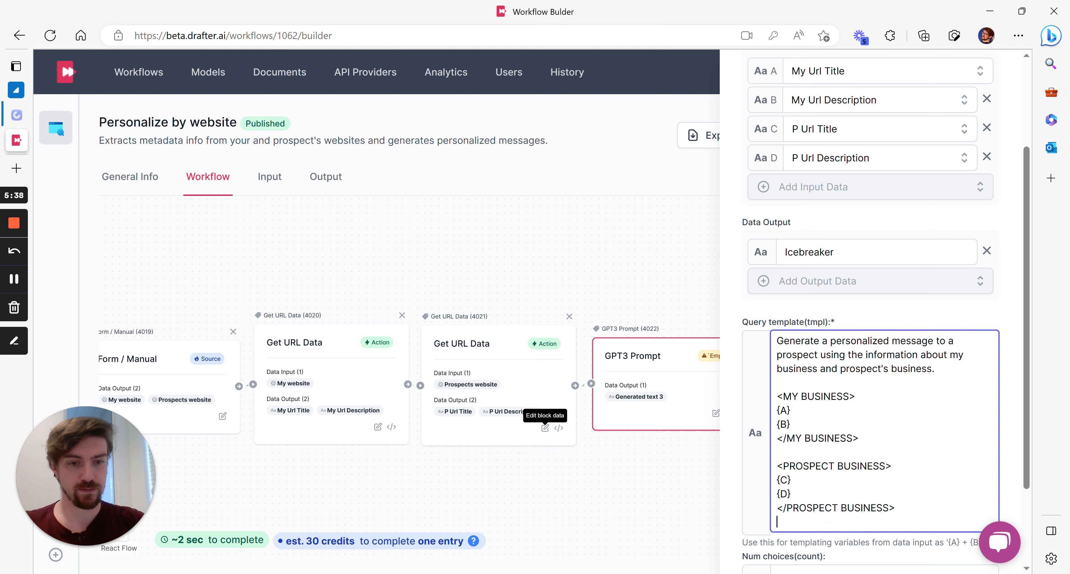
type("Follow")
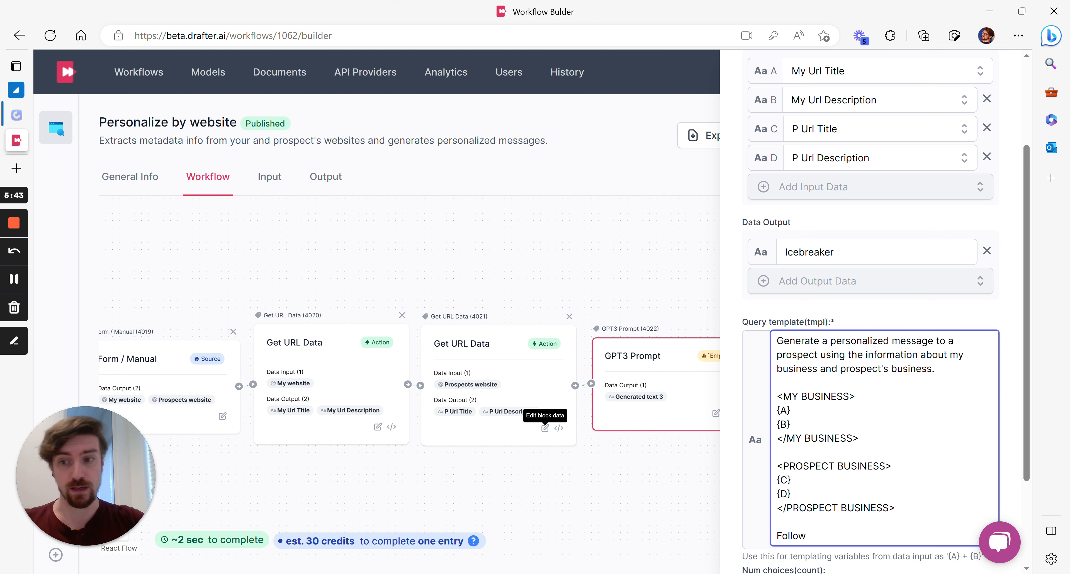
type(" t")
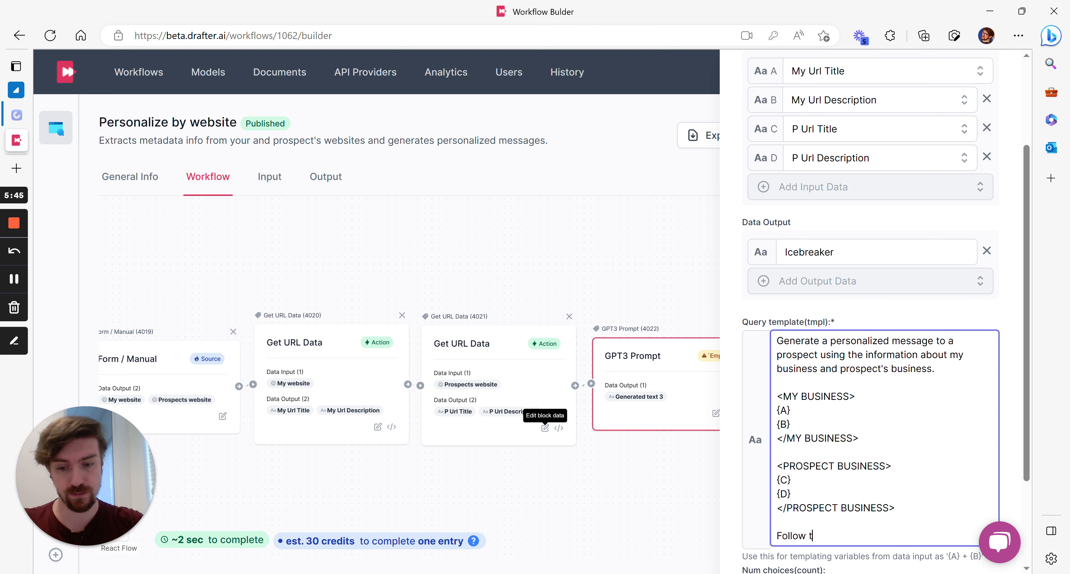
type("he mandatory")
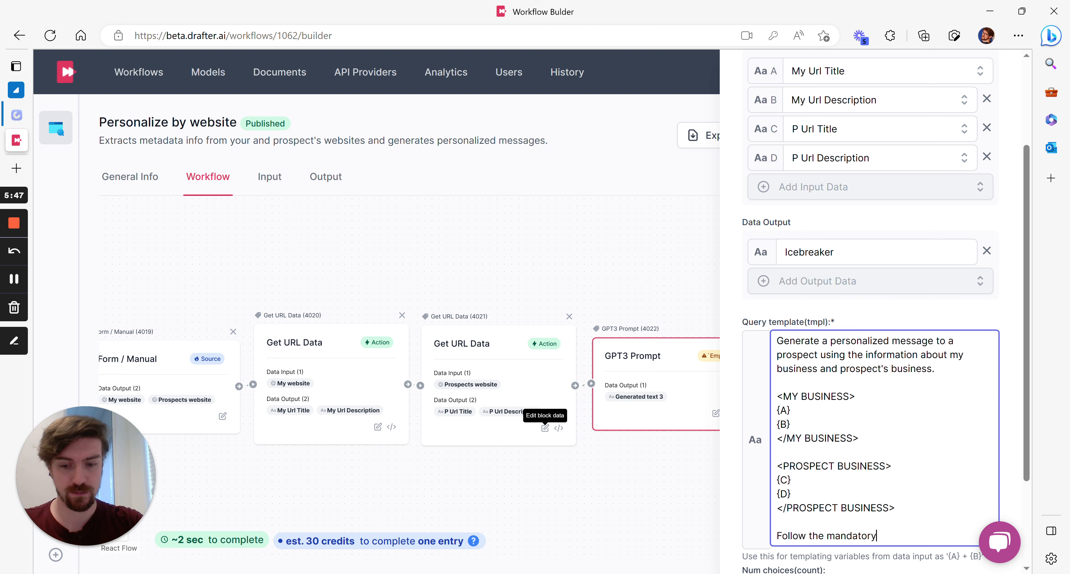
type(" insutrctions below:")
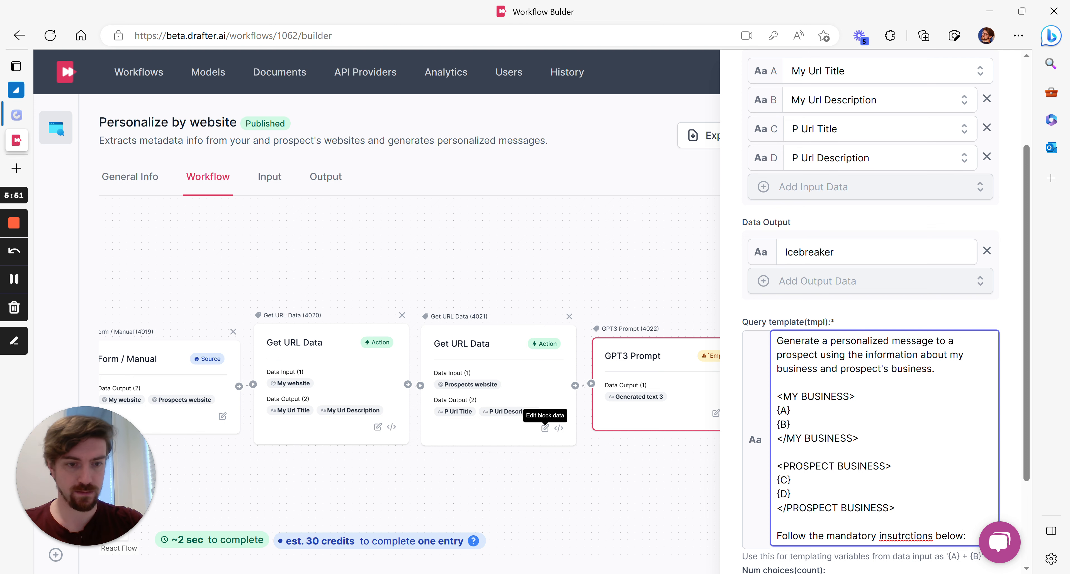
key("Return")
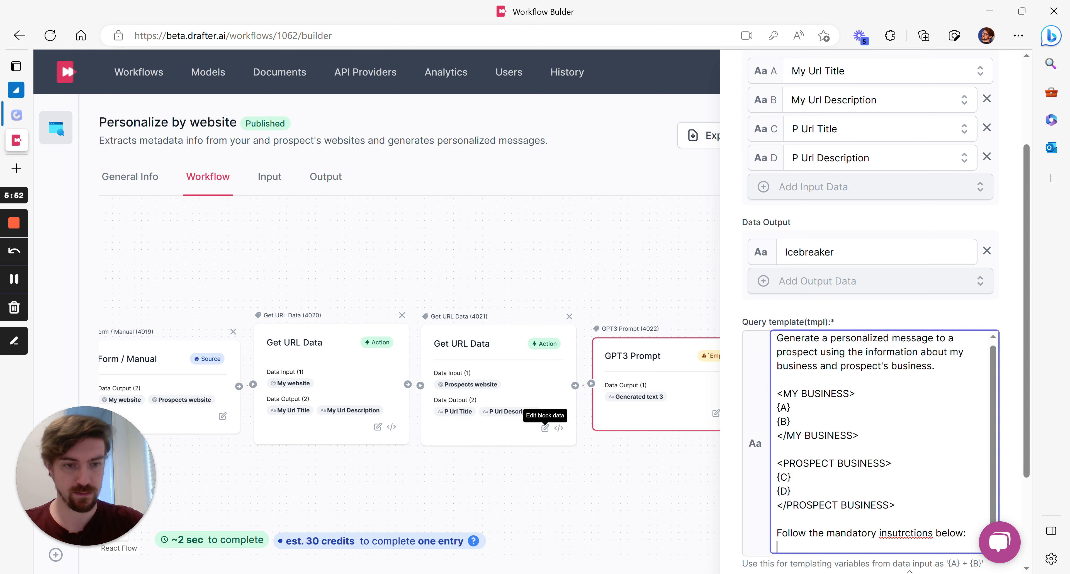
left_click(898, 534)
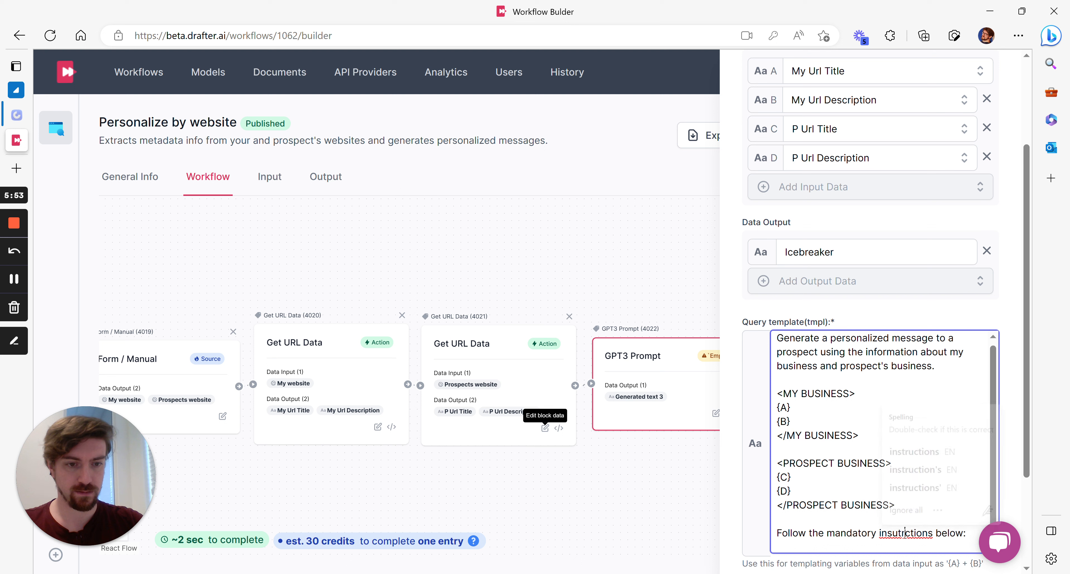
key("BackSpace")
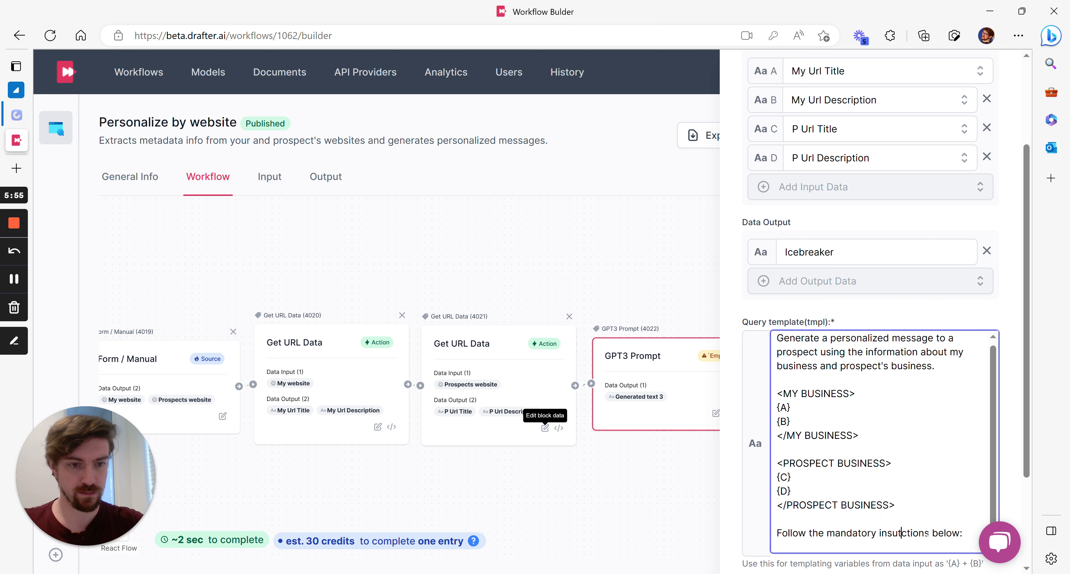
key("BackSpace")
key("BackSpace")
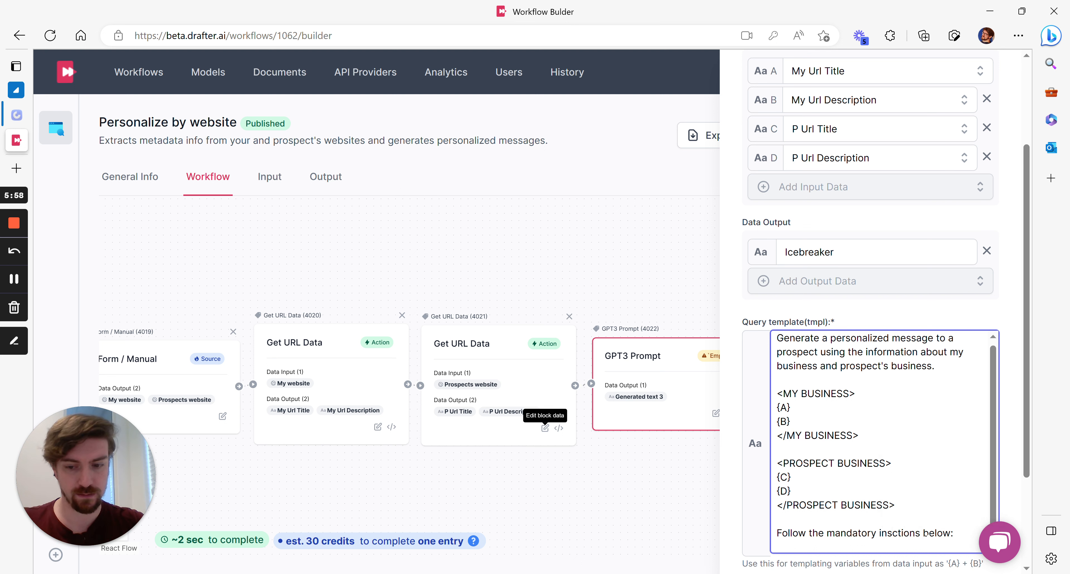
type("tru")
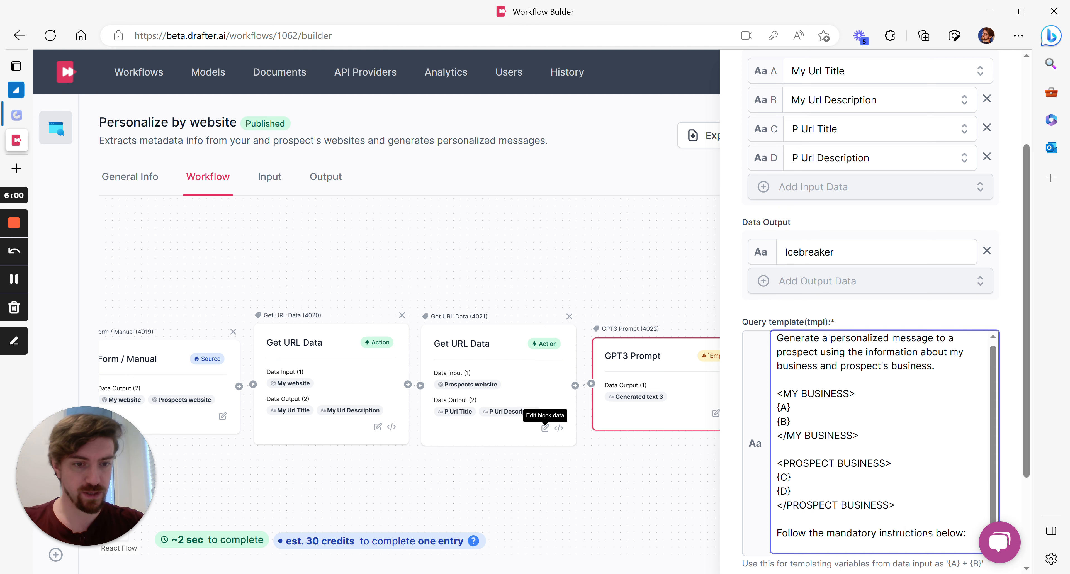
- List "- 3 sentences maximum" and "- Use simple words" under the mandatory instructions line and start a third dash item
key("Return")
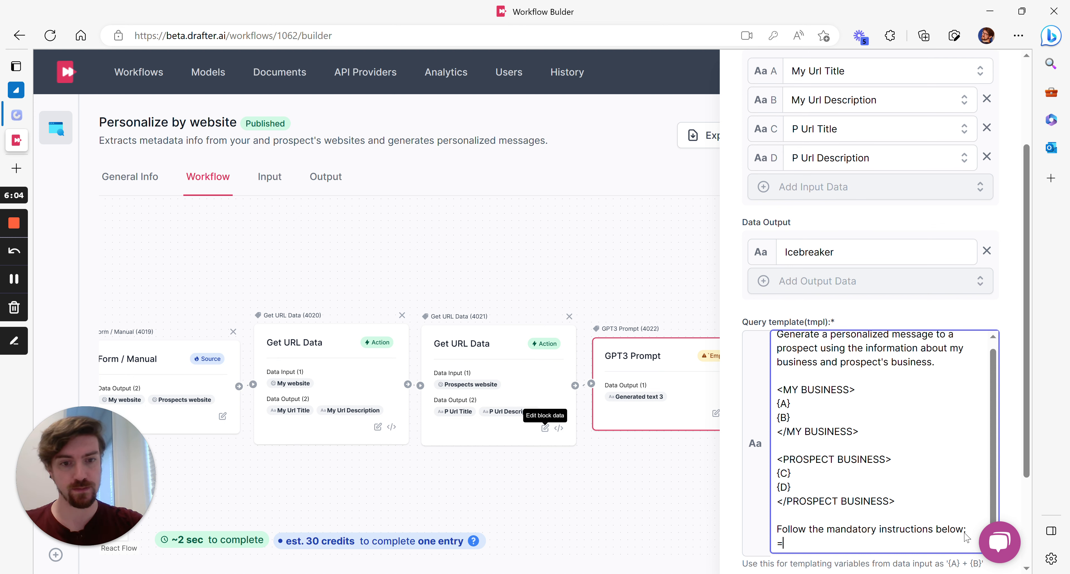
type("-")
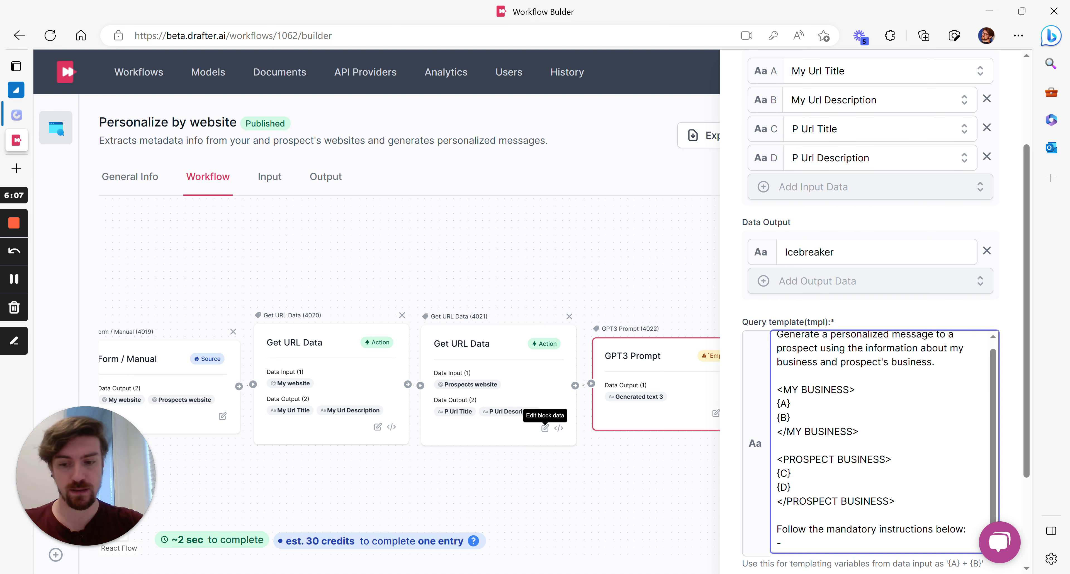
type(" 3 sentences")
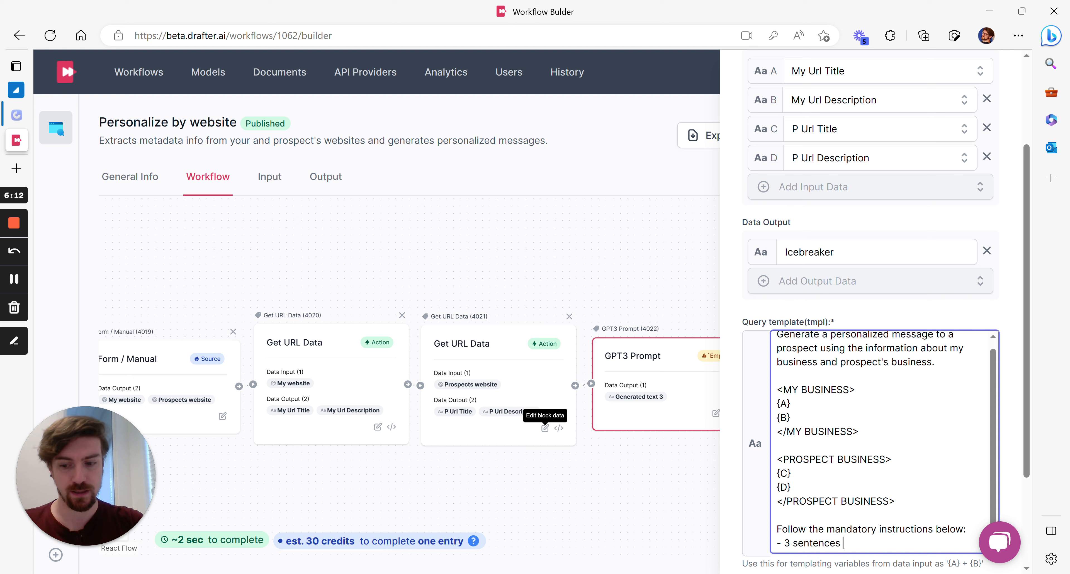
type(" maximum")
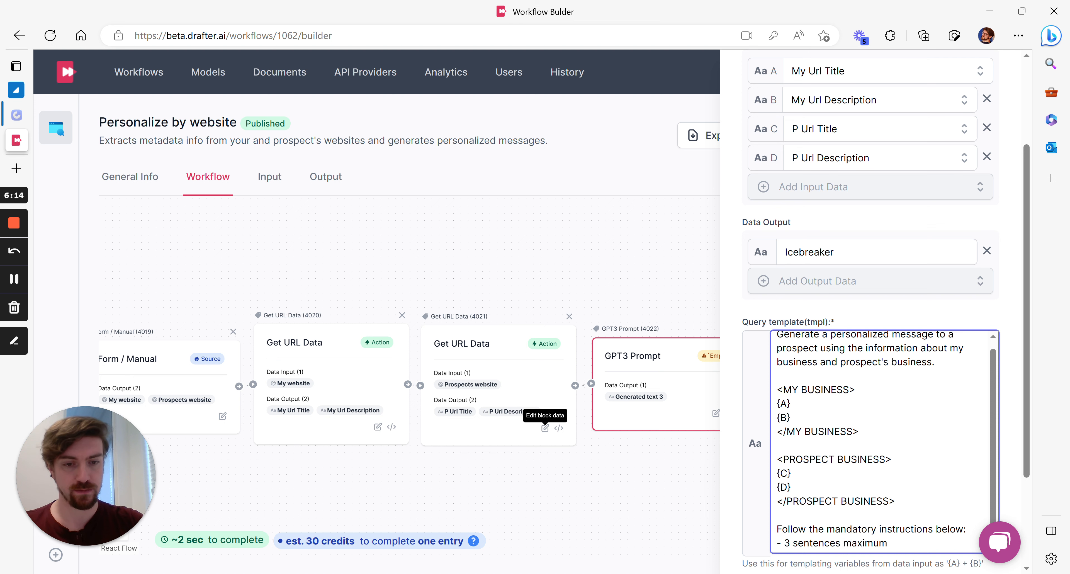
key("Return")
type("- Use simple words")
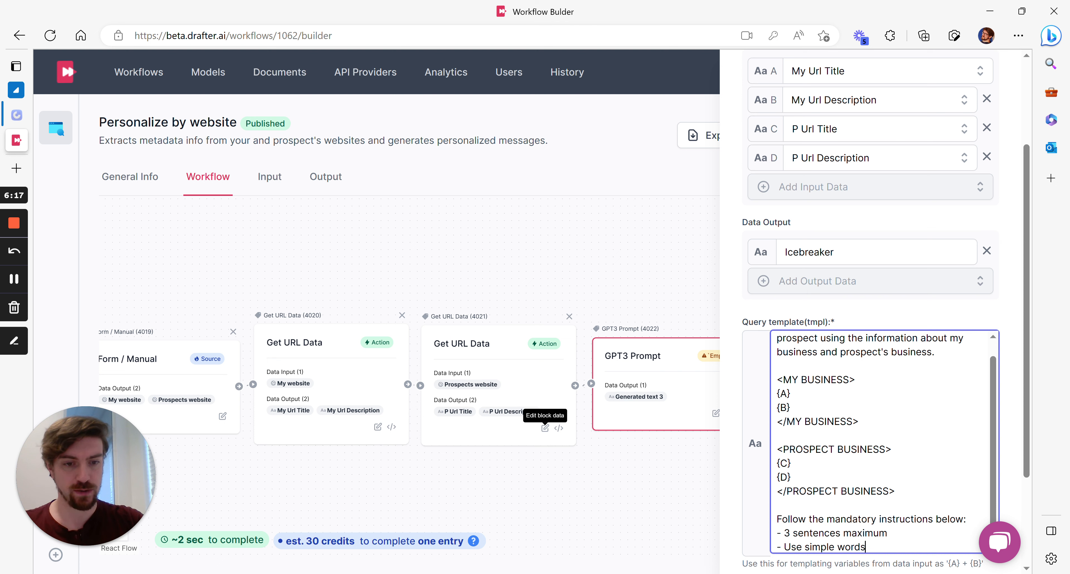
key("Return")
type("-")
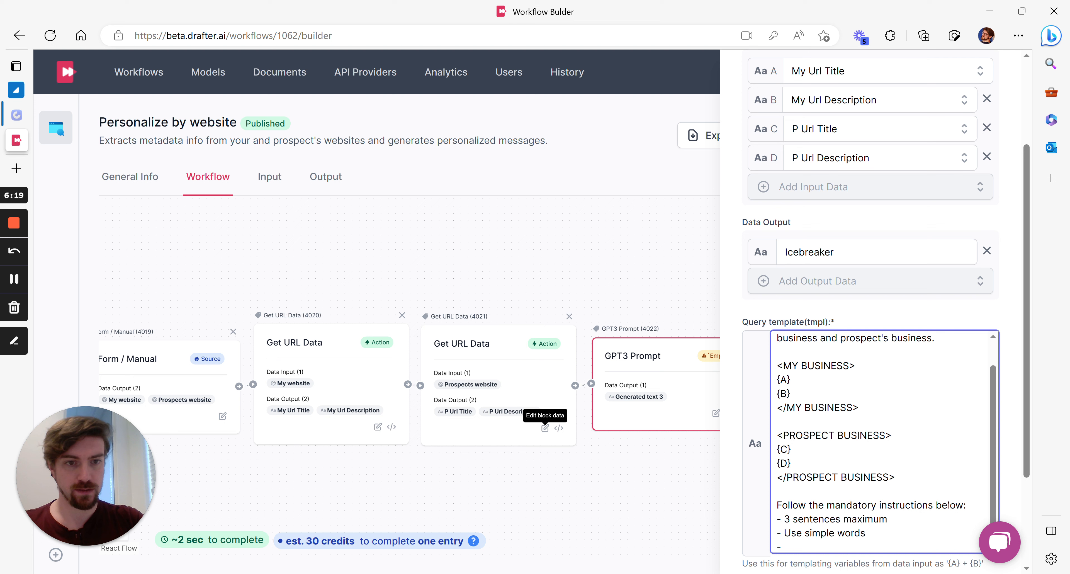
- Insert the word "selling" before "message" in the query template's opening instruction
scroll(949, 505, "up", 2)
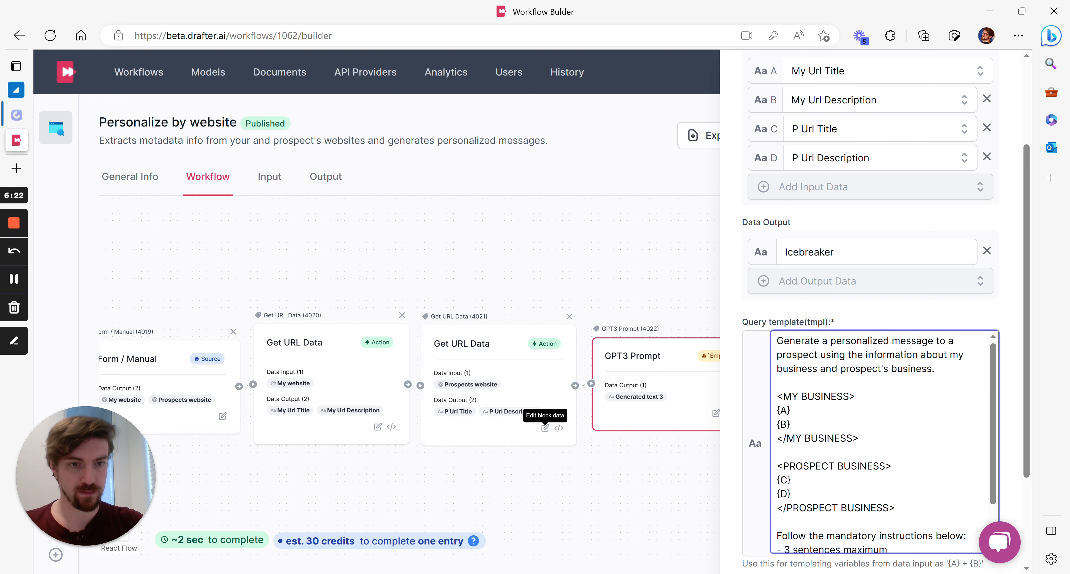
type("selling")
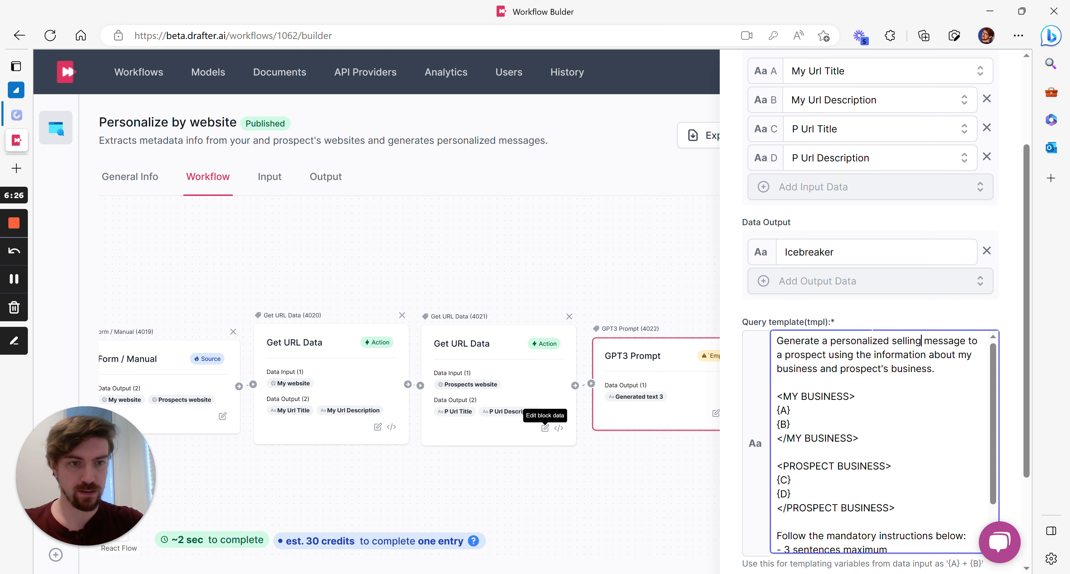
- Complete the third mandatory instruction as "- Match the information about me and prospect to personalize the message and offer."
scroll(885, 440, "down", 2)
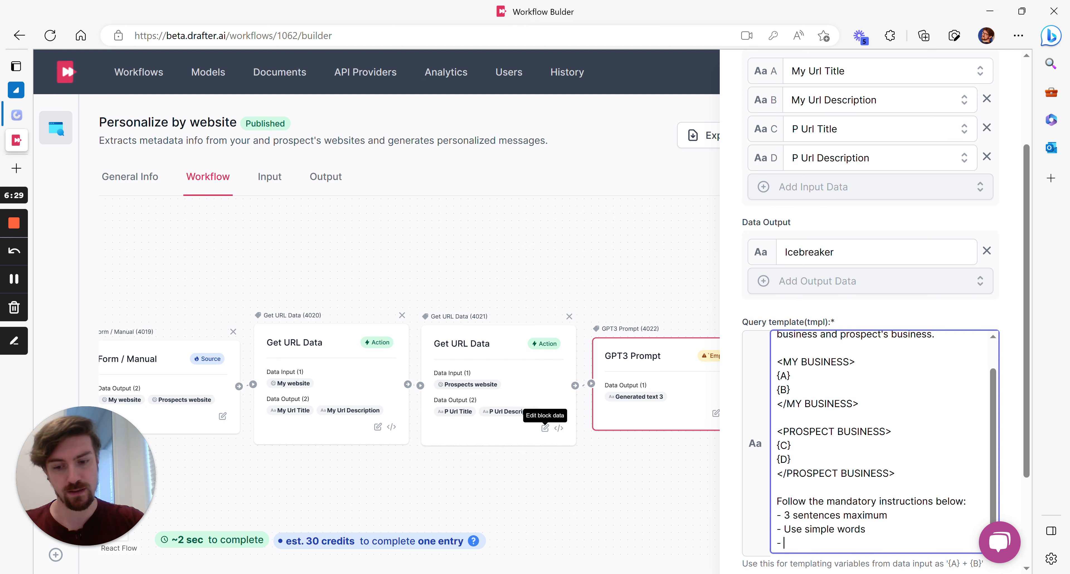
type("Match")
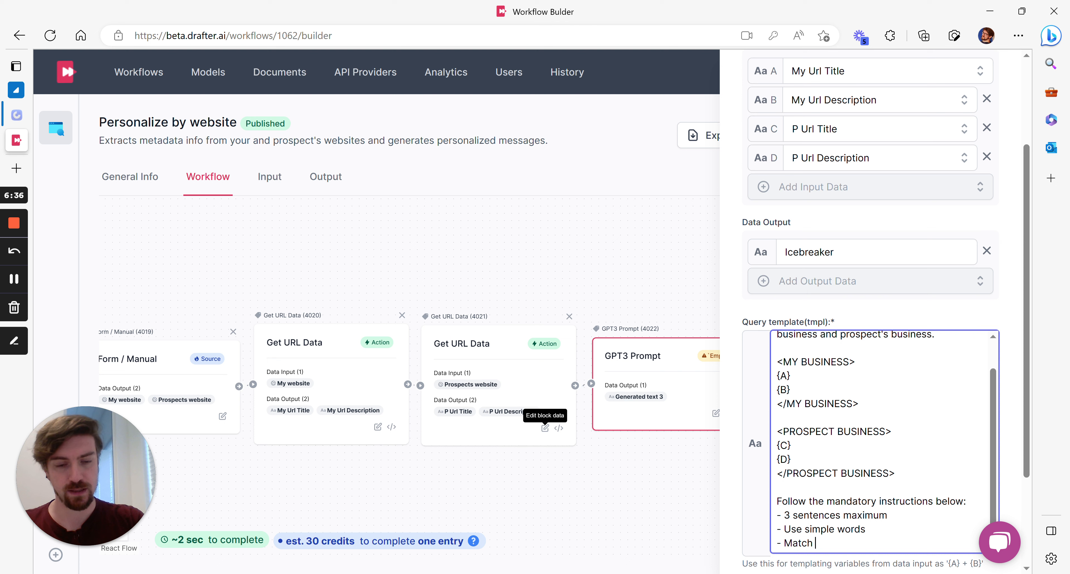
type(" the information")
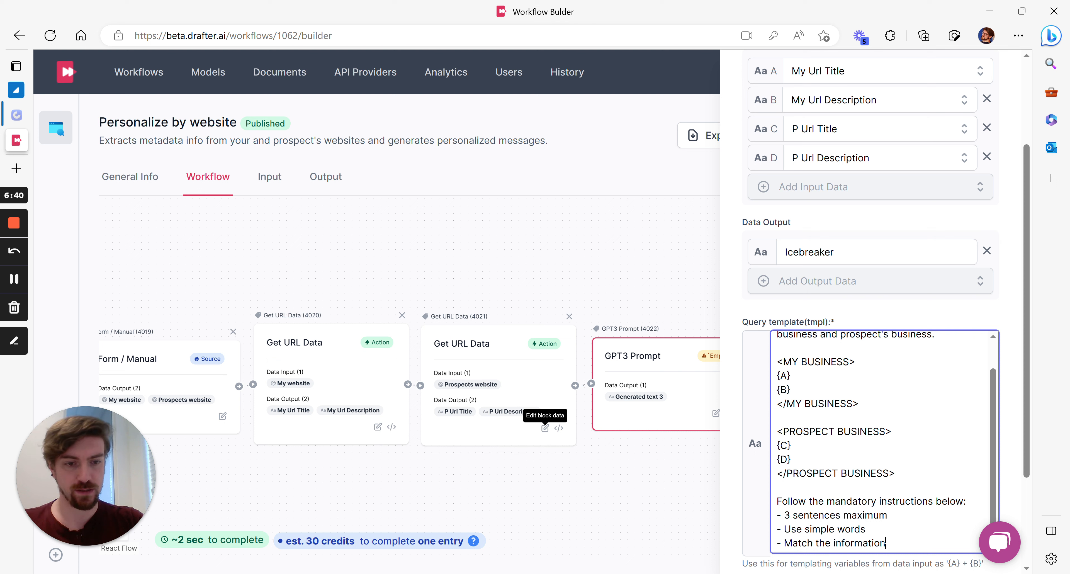
type(" about me and prospe")
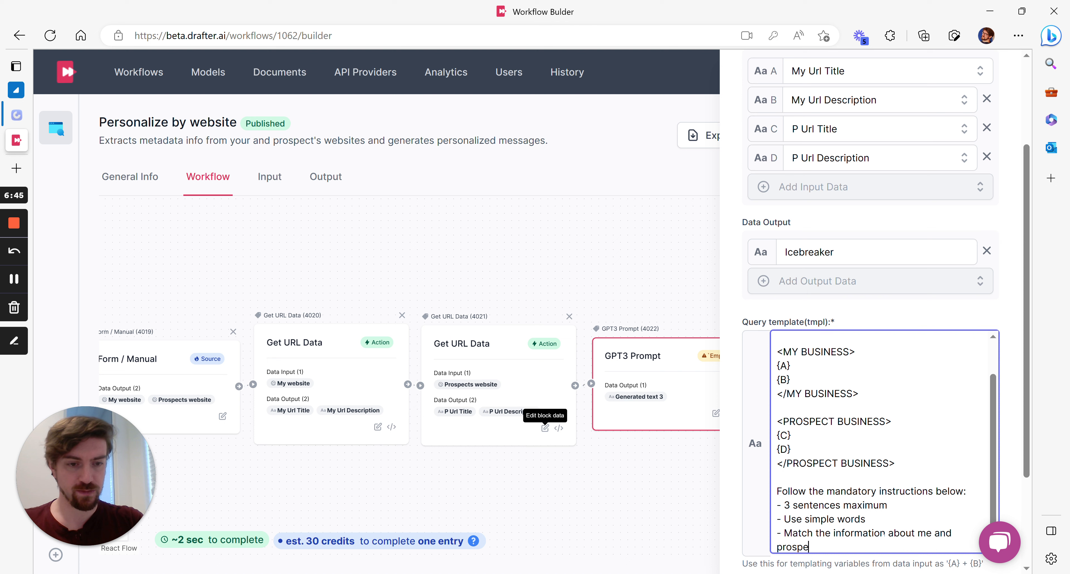
type("ct to p")
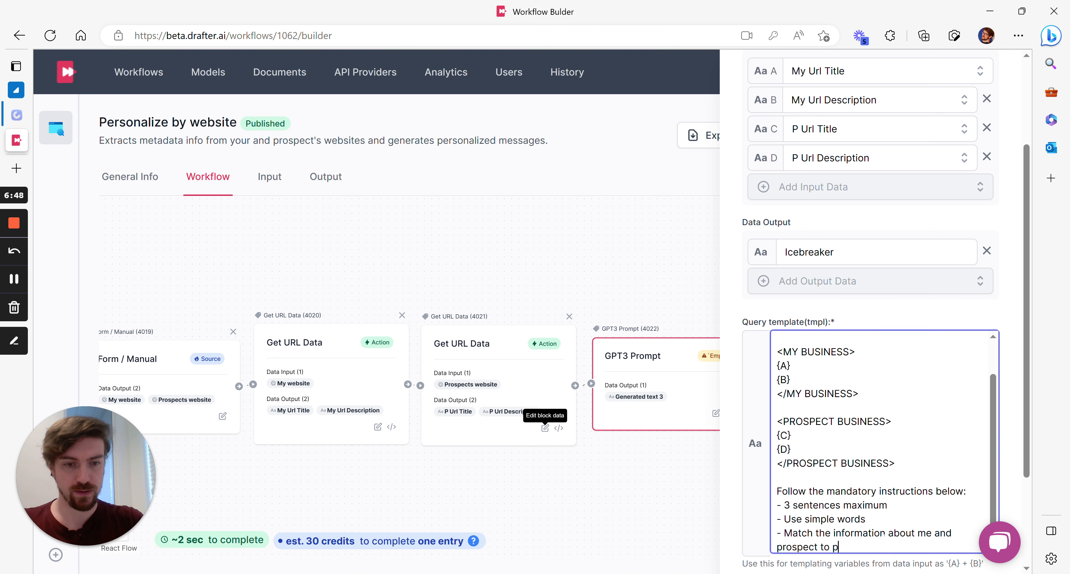
type("ersonalize ")
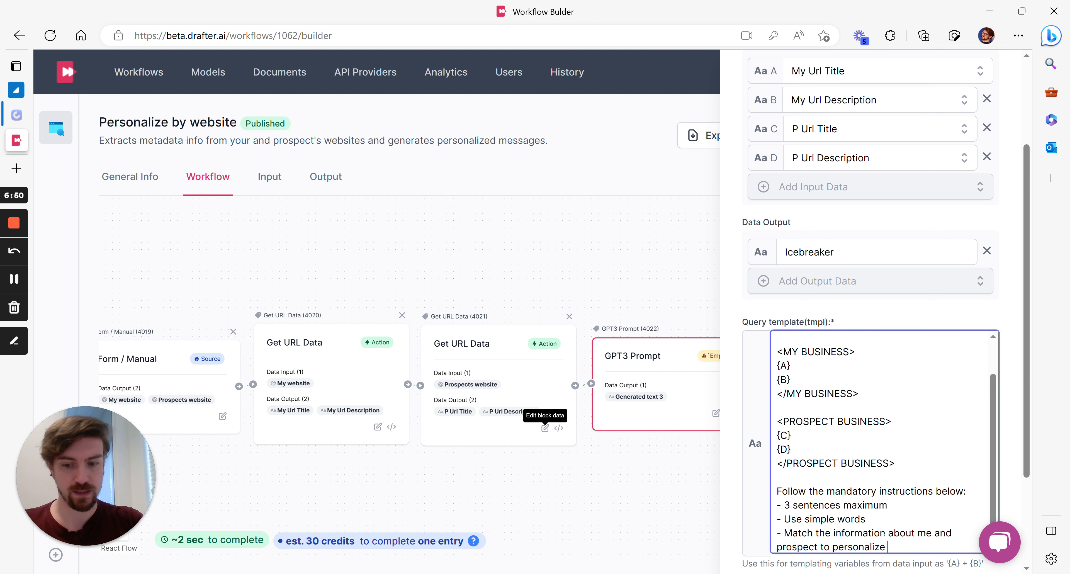
type("the me")
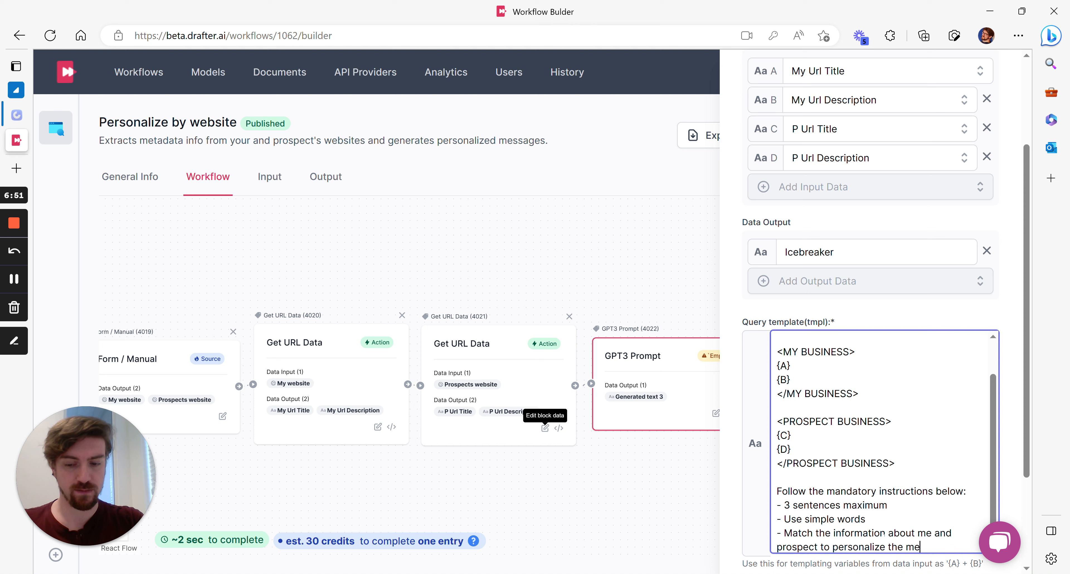
type("ssage and offer.")
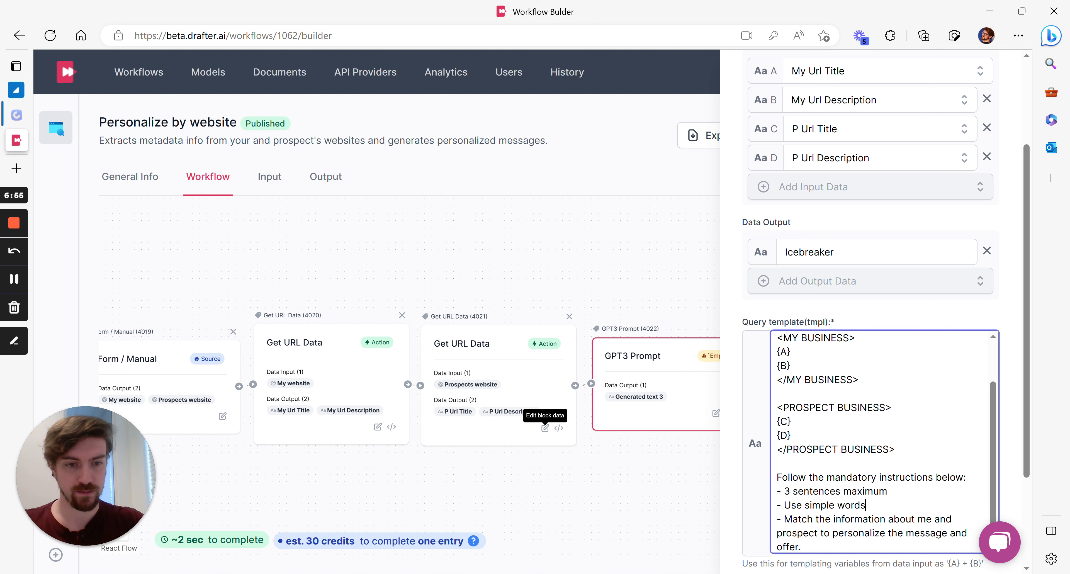
- End the query template with a "MESSAGE:" line after a blank line and save the GPT3 Prompt block
key("Return")
key("Return")
type("MESSA")
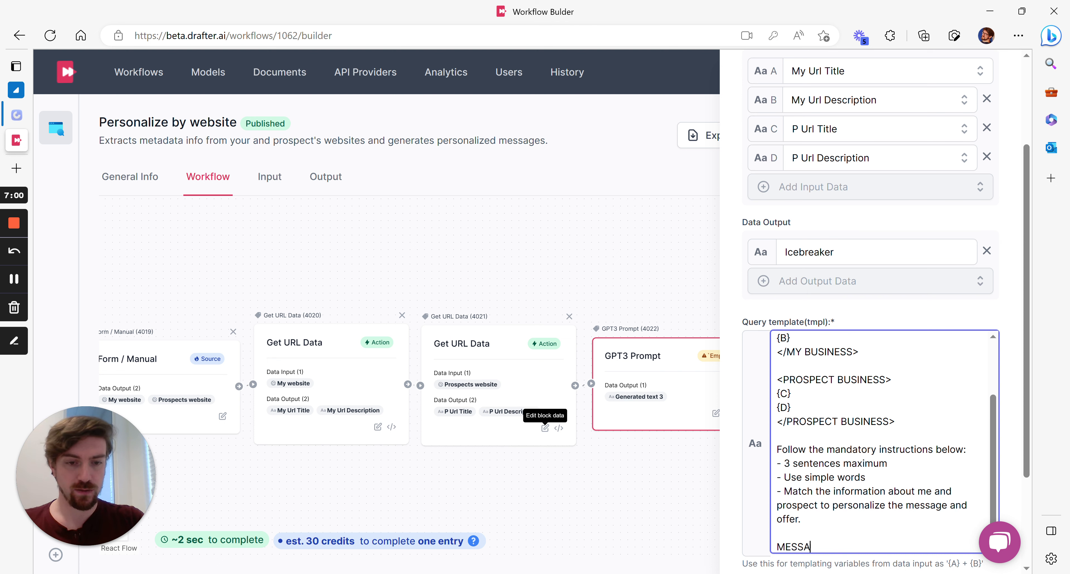
type("GE:")
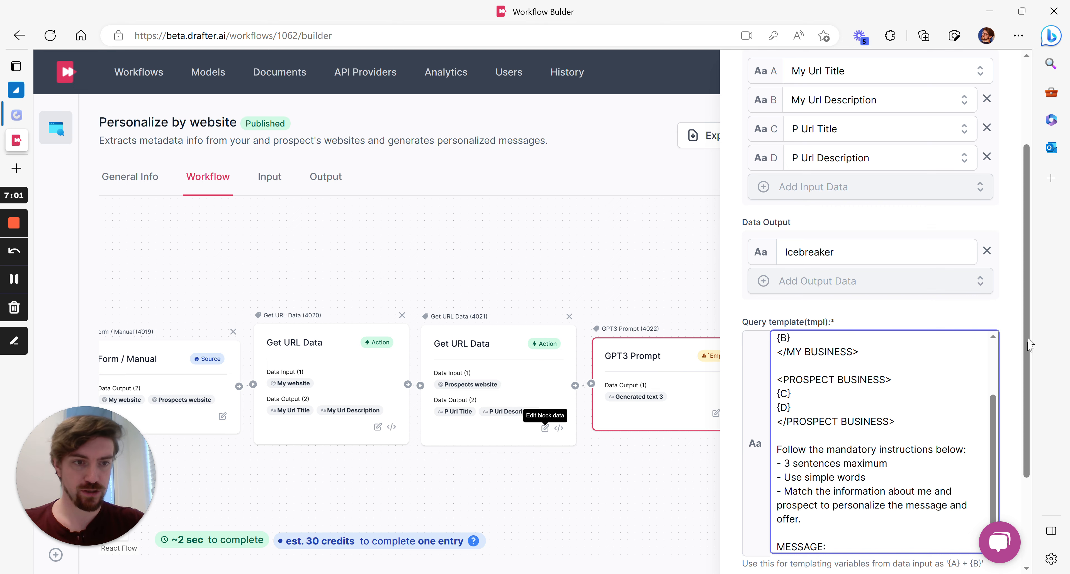
scroll(872, 311, "down", 3)
left_click(919, 545)
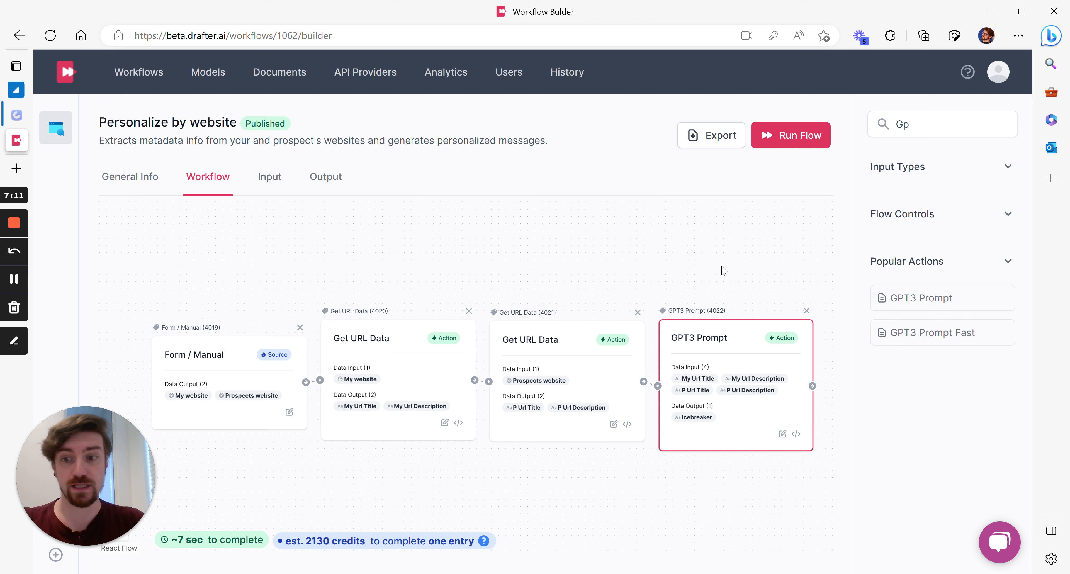
left_click(803, 136)
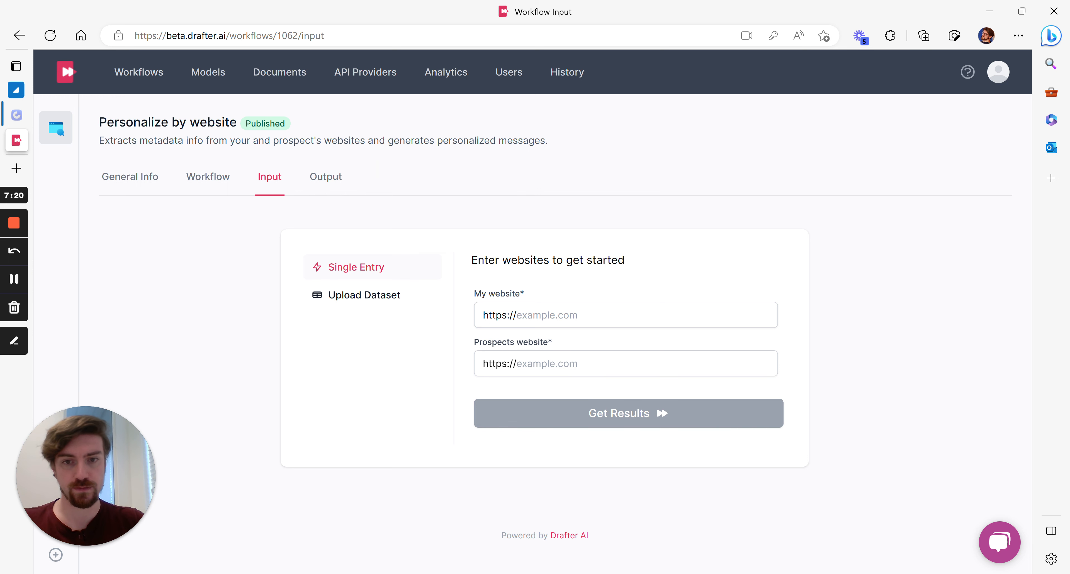
type("d")
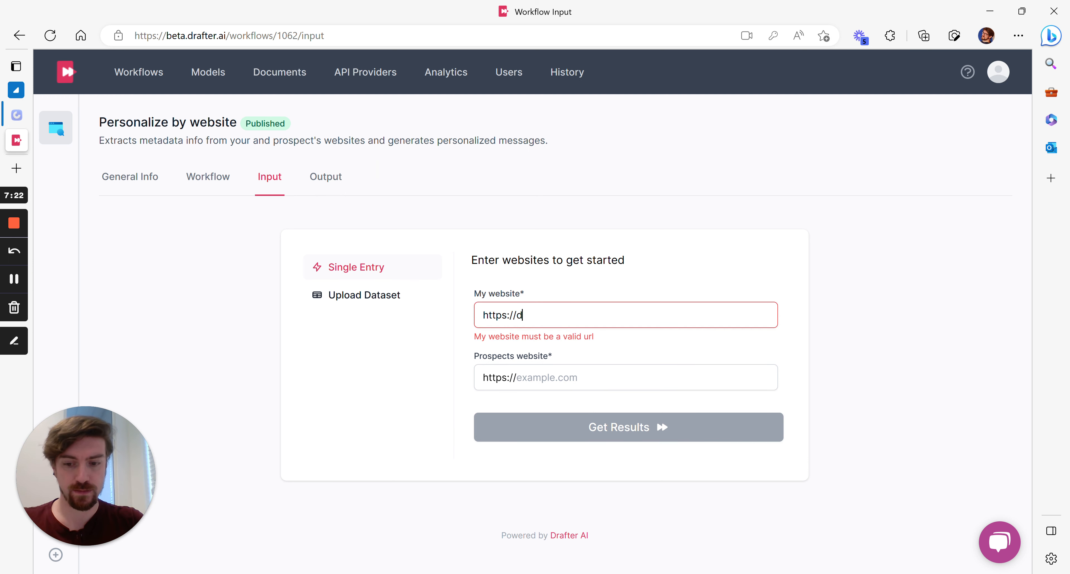
type("rafter.ai")
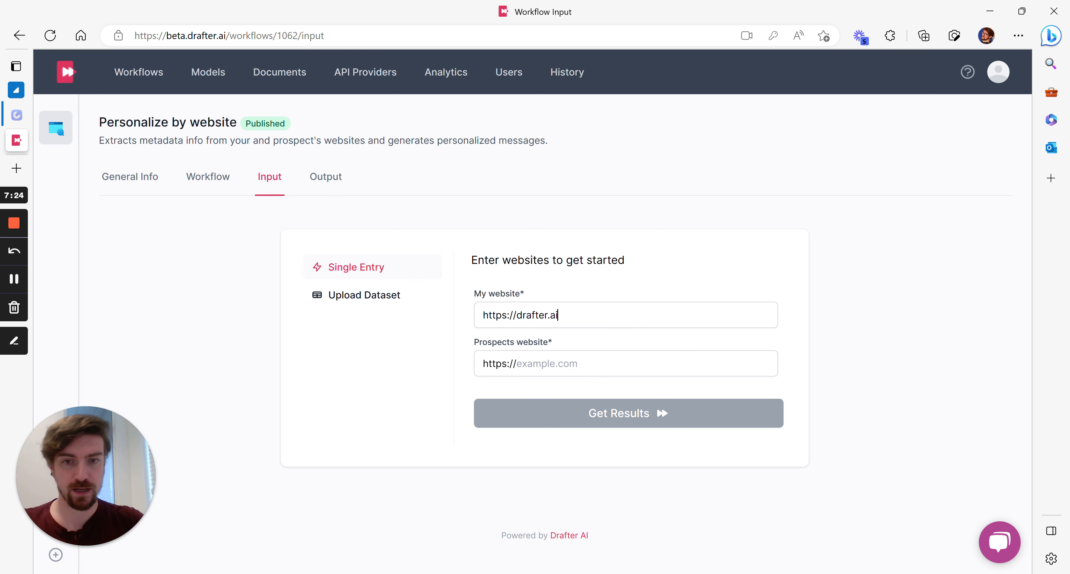
key("Tab")
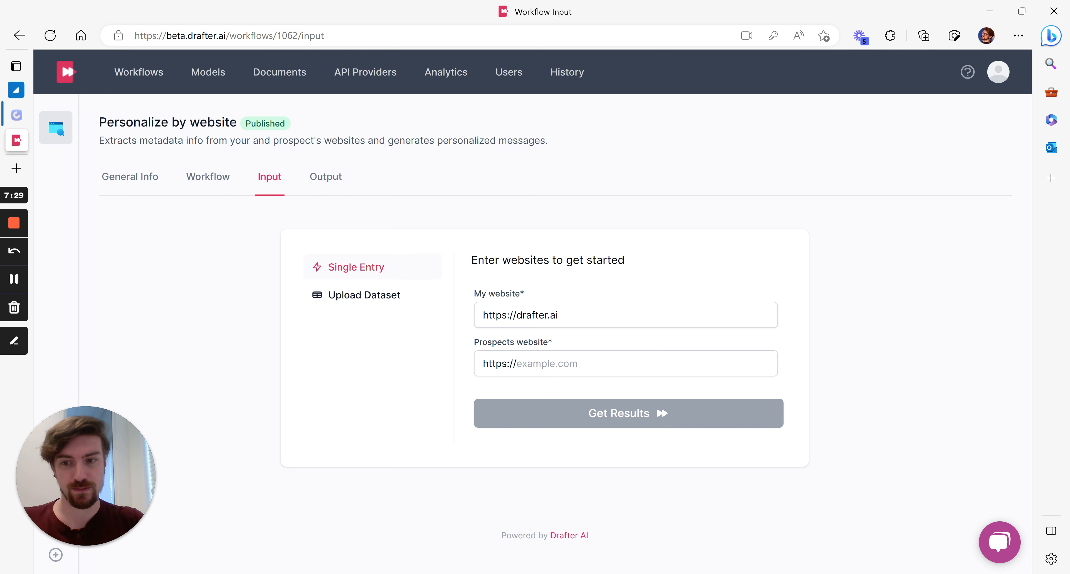
type("norns.ai")
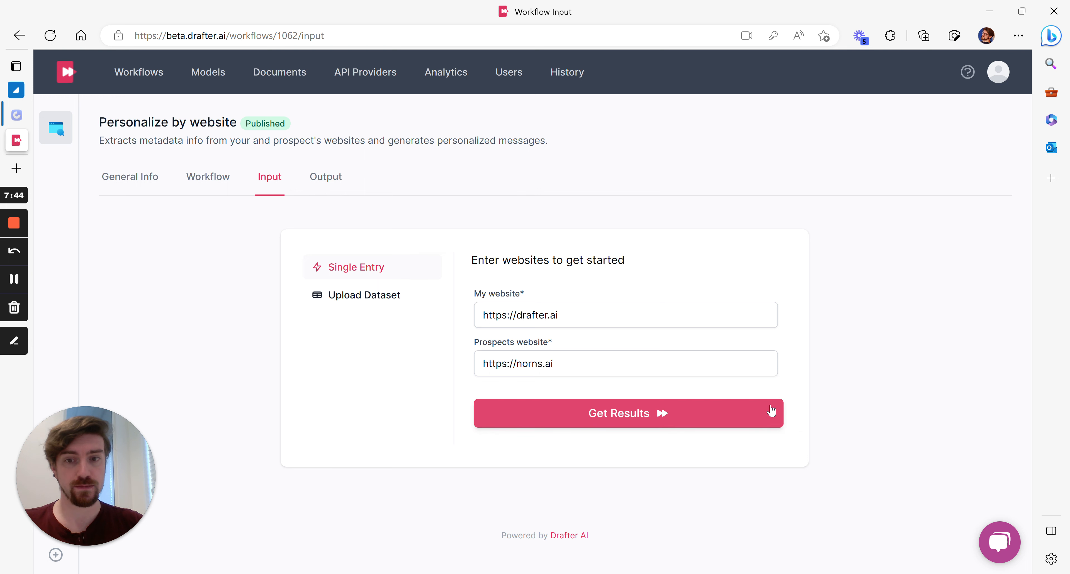
left_click(731, 417)
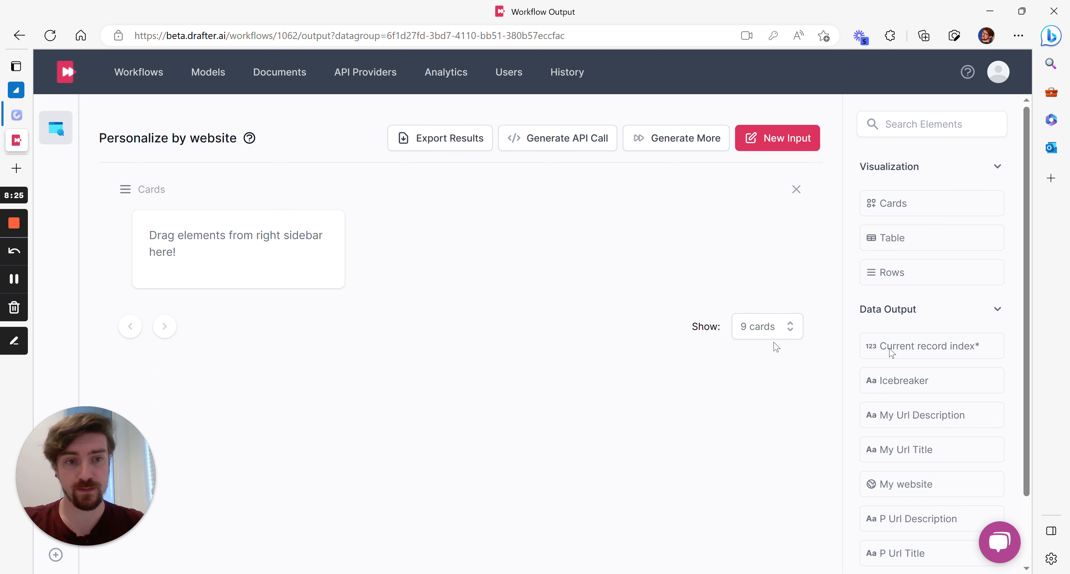
- Add the Icebreaker data output to the Cards visualization and view the generated message
scroll(893, 351, "down", 2)
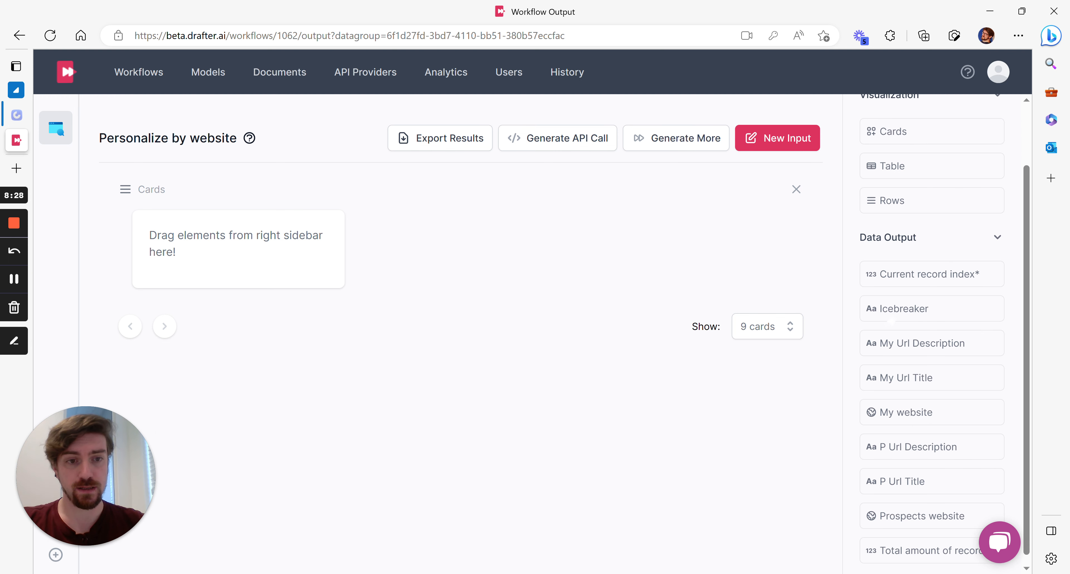
scroll(916, 262, "down", 1)
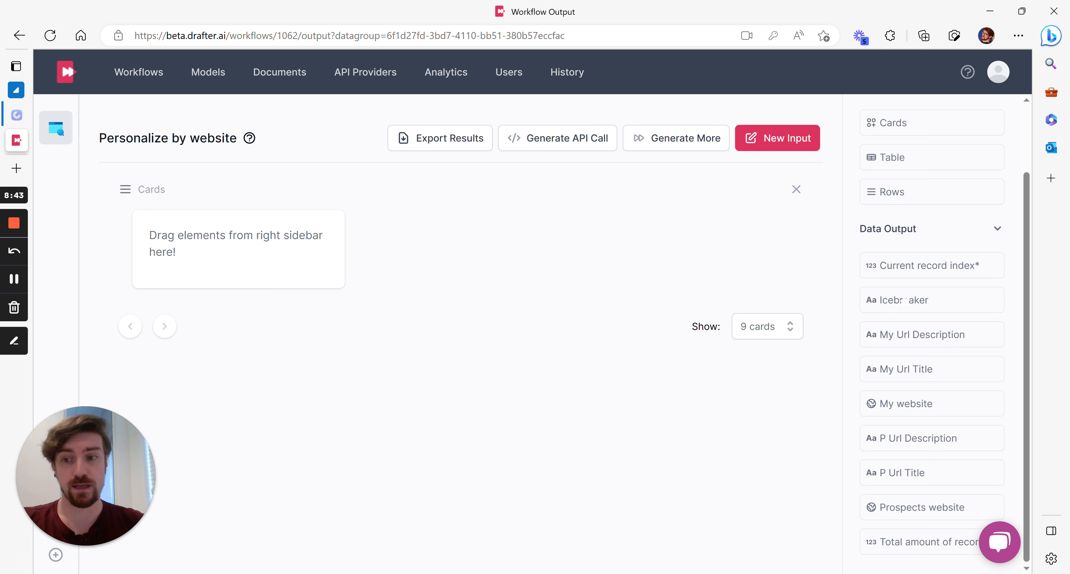
left_click_drag(897, 300, 245, 245)
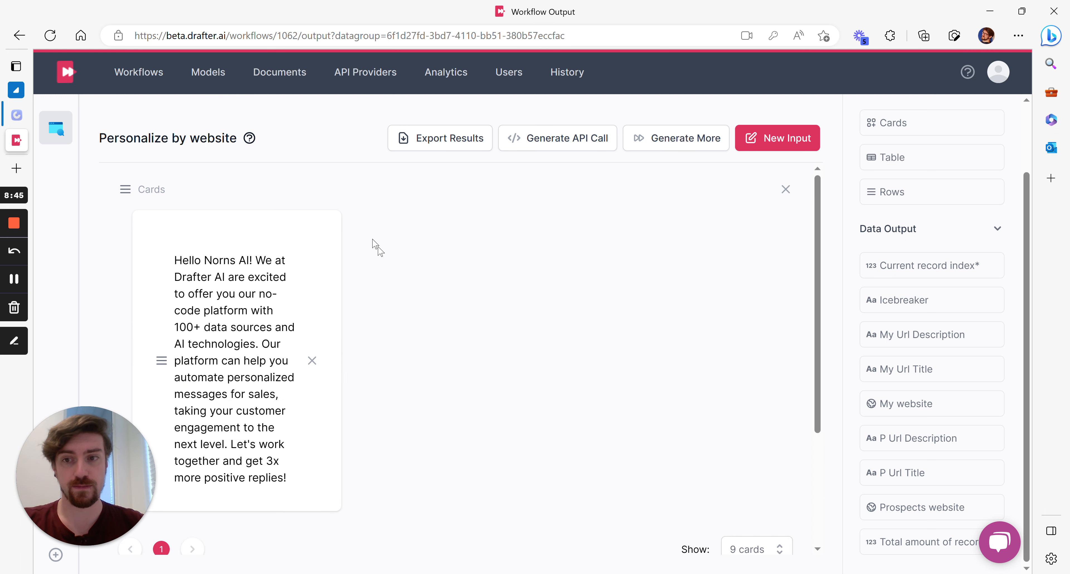
scroll(366, 272, "down", 2)
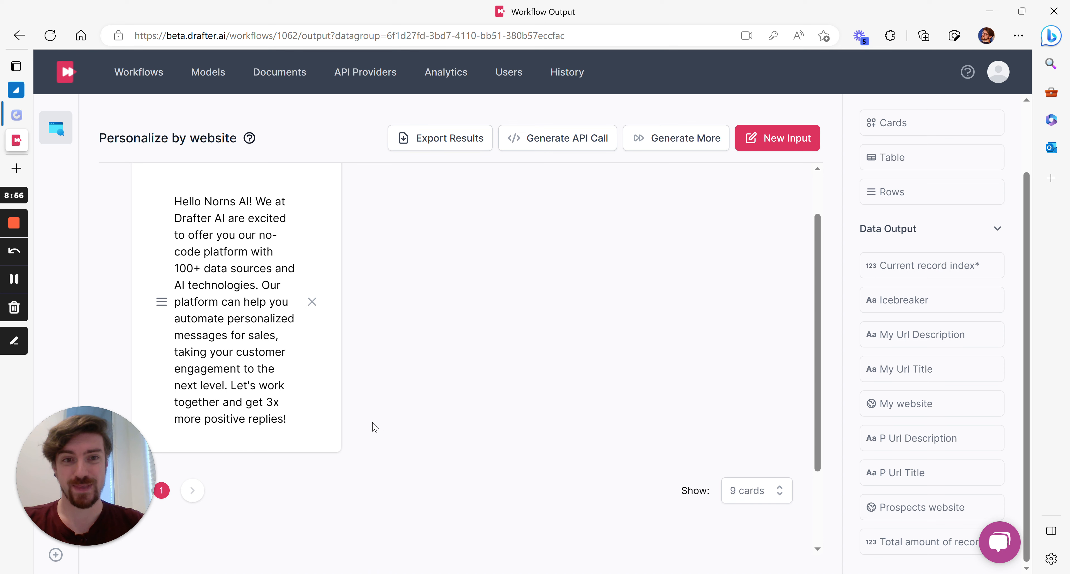
- Examine the workflow's API call example and the new input form, closing each without entering anything
left_click(554, 138)
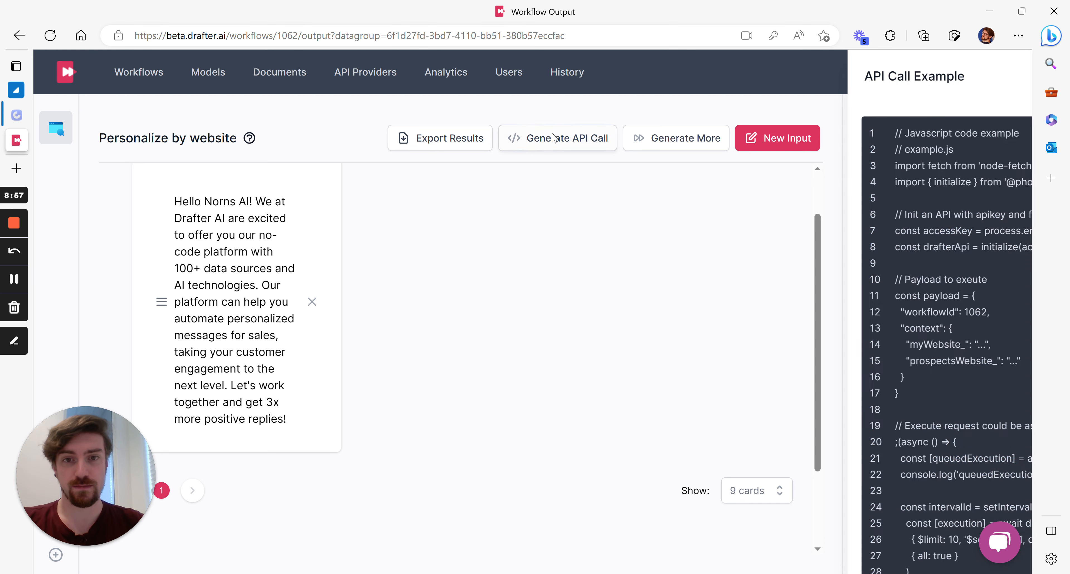
scroll(929, 292, "down", 5)
scroll(929, 290, "up", 5)
left_click(999, 79)
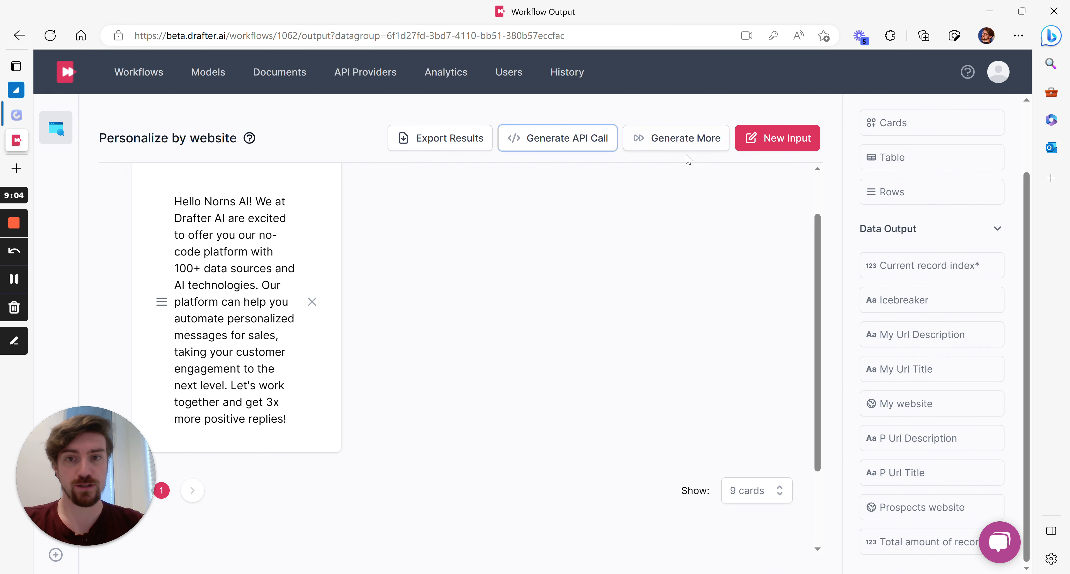
left_click(759, 135)
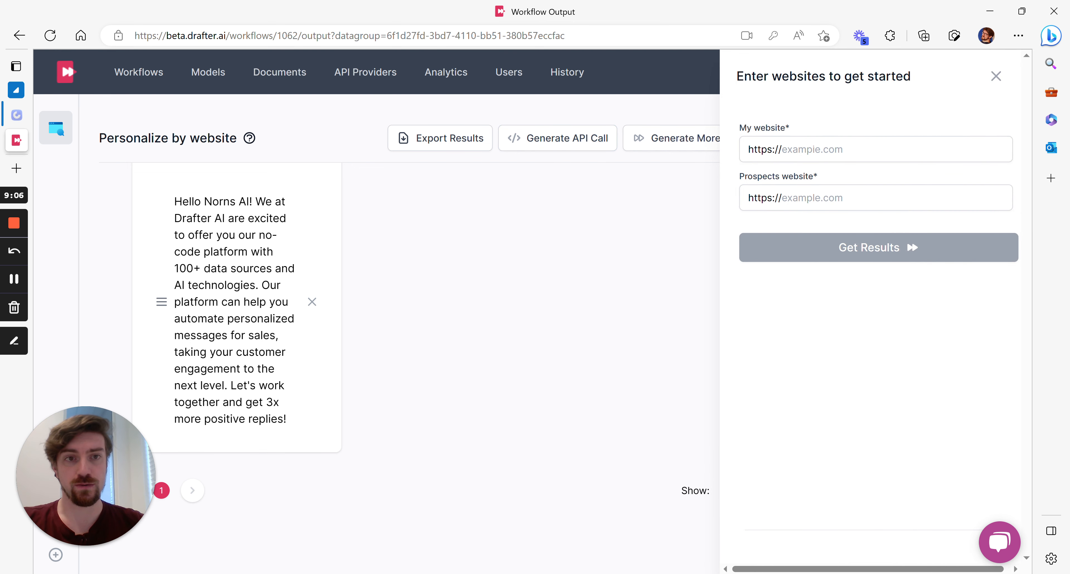
left_click(998, 83)
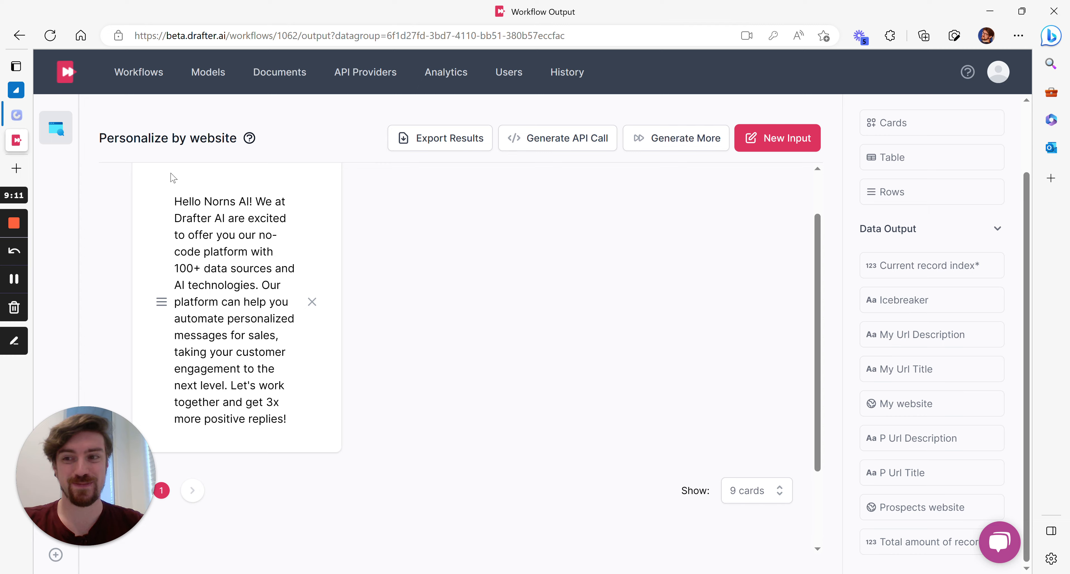